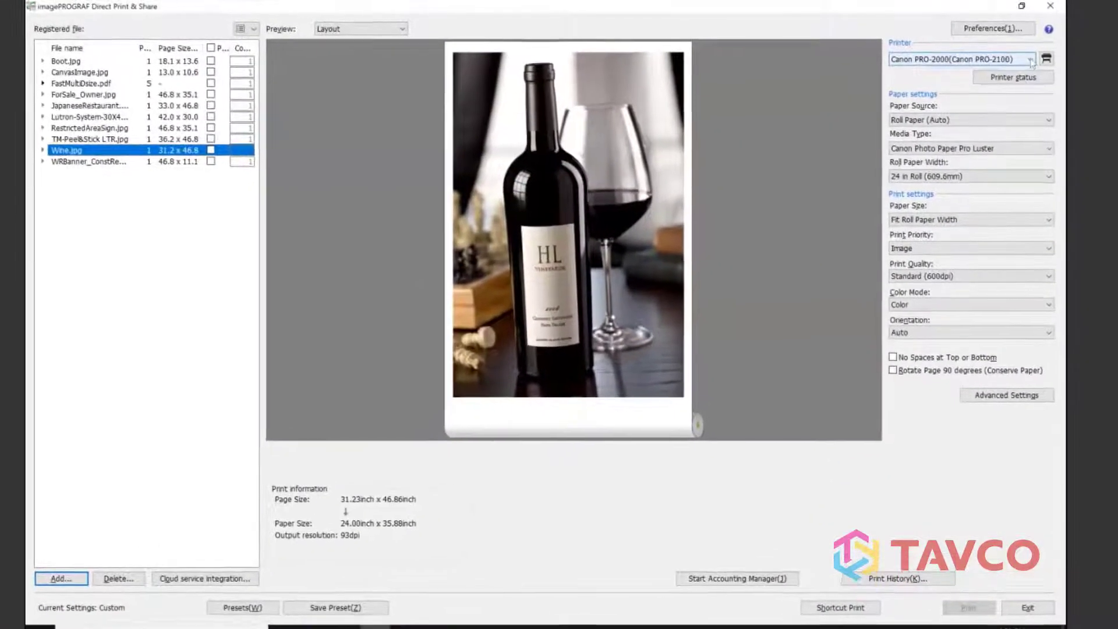
Check the available printers and keep the PRO-2000 selected.
left_click(1028, 57)
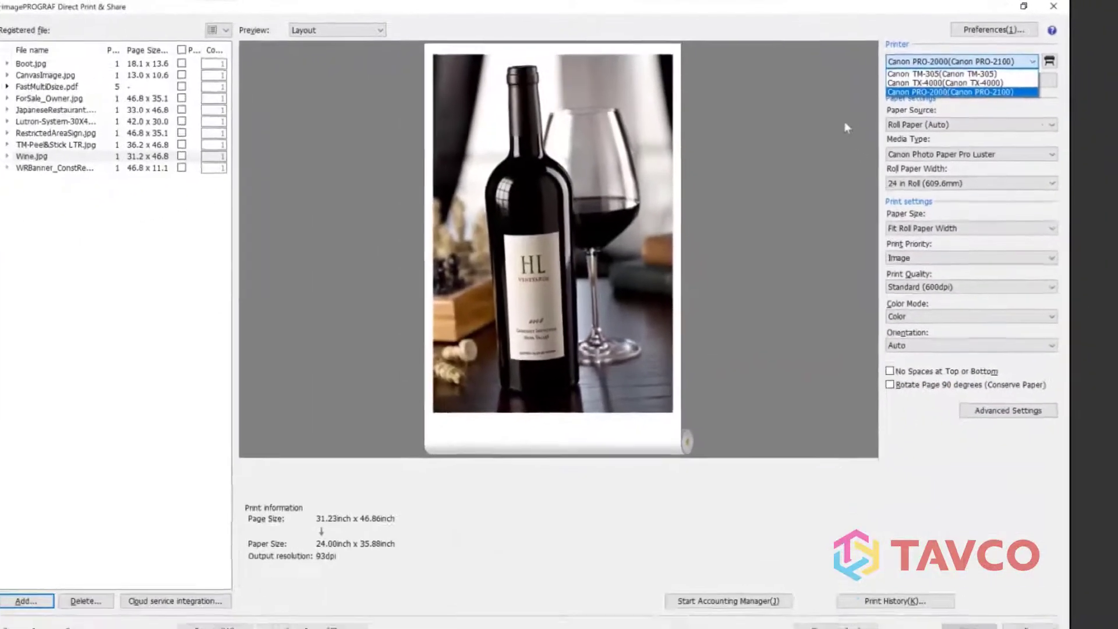
left_click(846, 127)
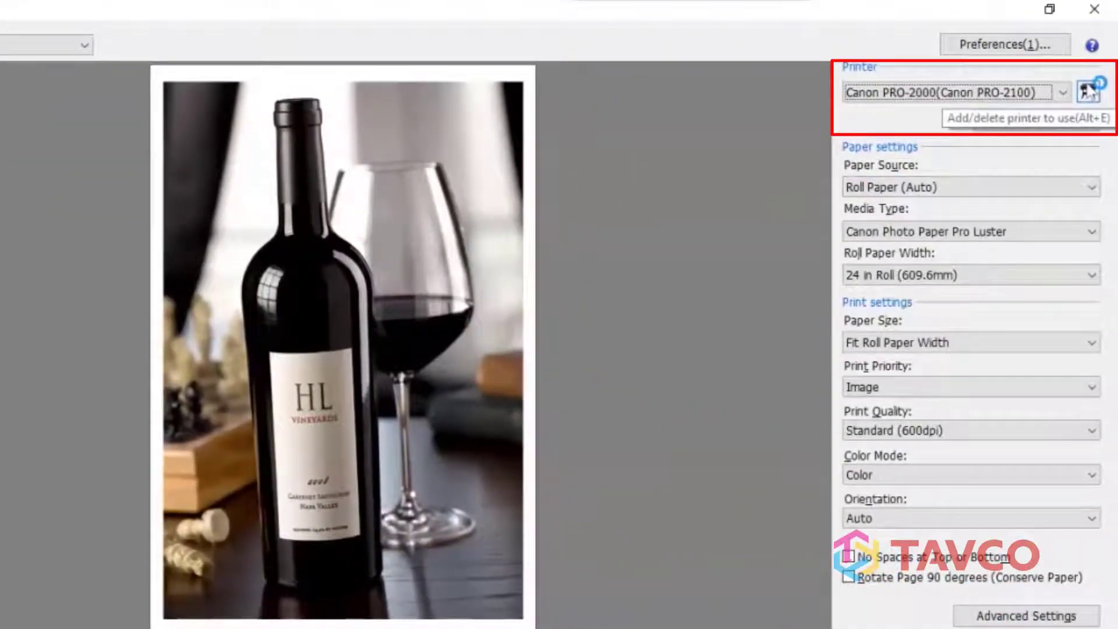
left_click(1087, 92)
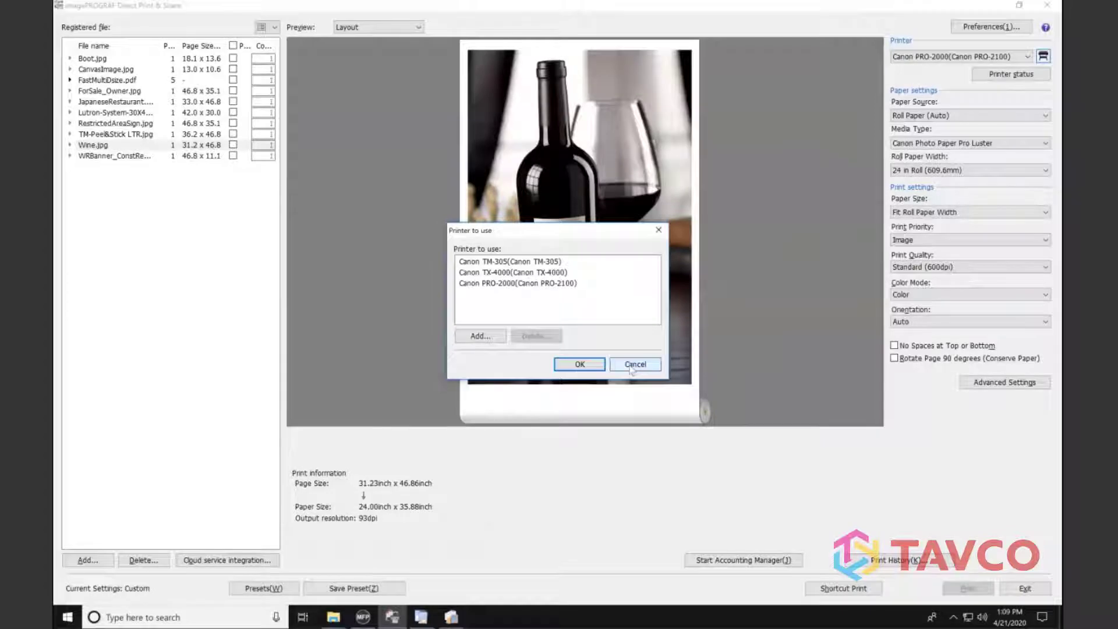
left_click(421, 588)
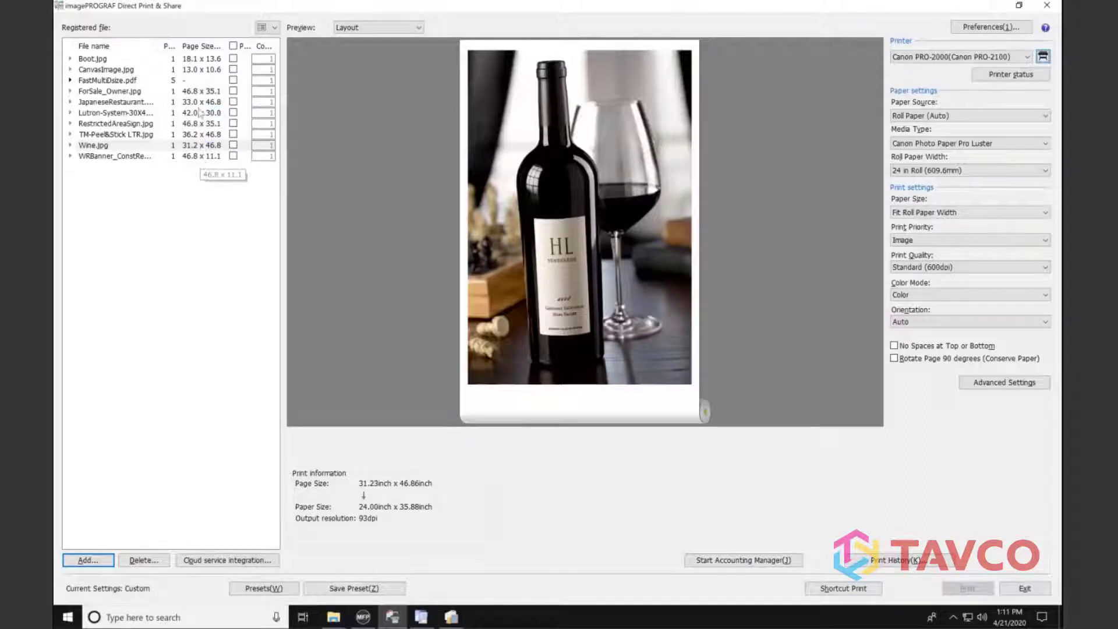
Show the registered files as page thumbnails and scroll through the list.
left_click(269, 27)
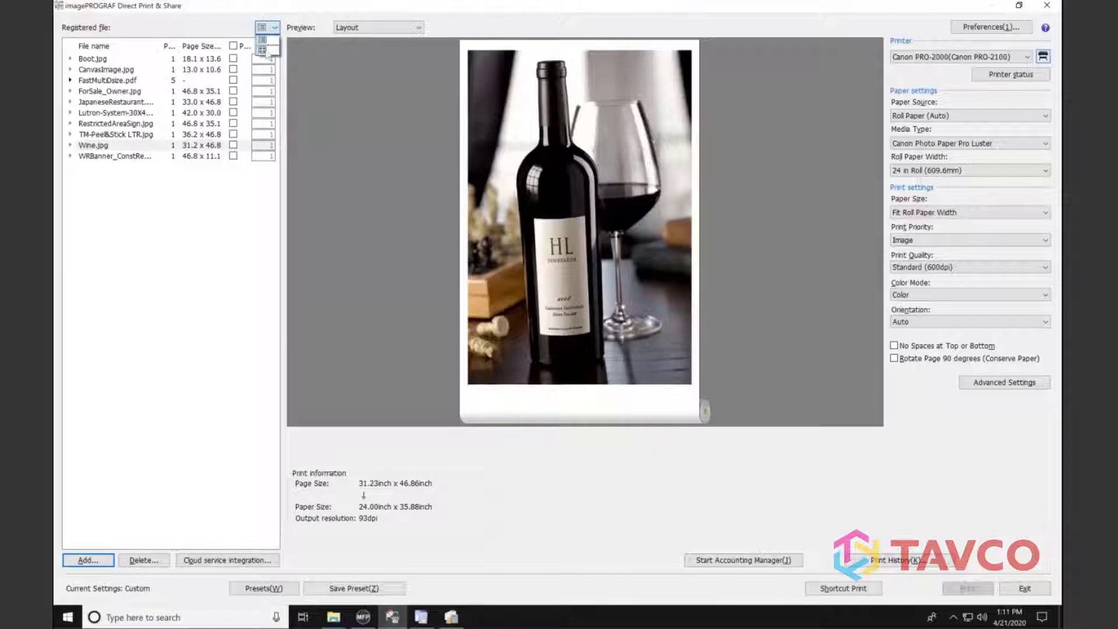
left_click(266, 49)
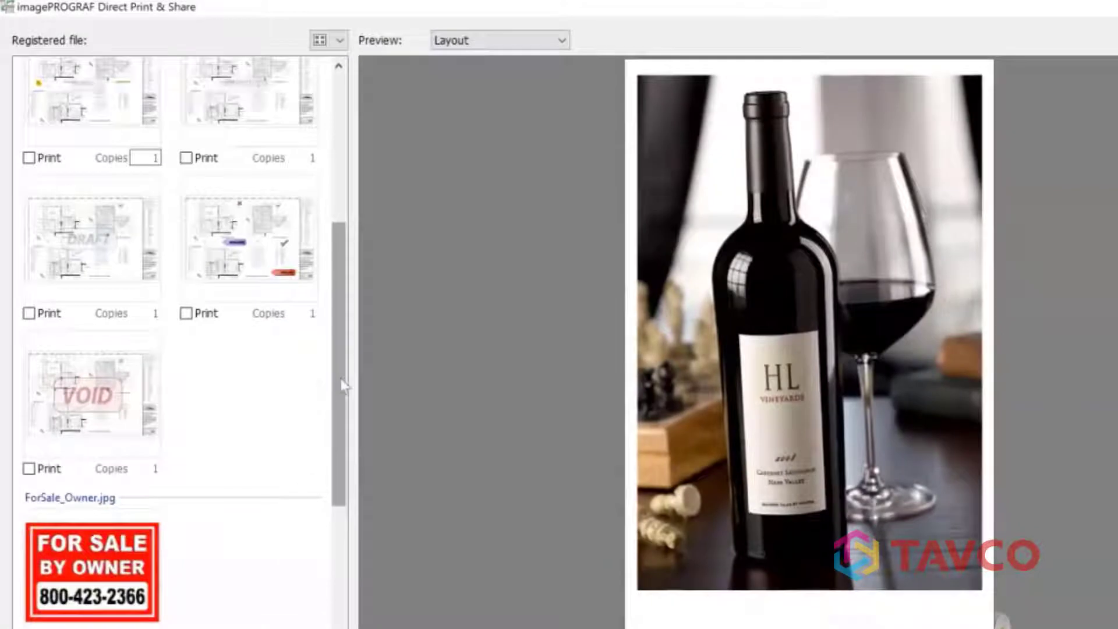
left_click_drag(343, 385, 342, 320)
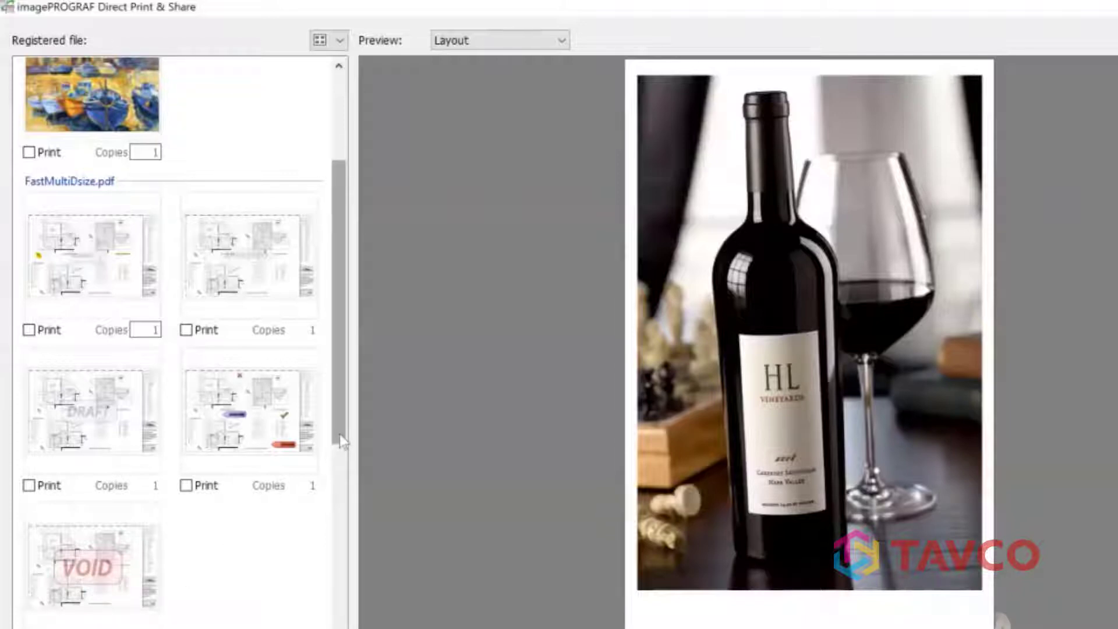
scroll(341, 480, "down", 1)
scroll(342, 481, "down", 9)
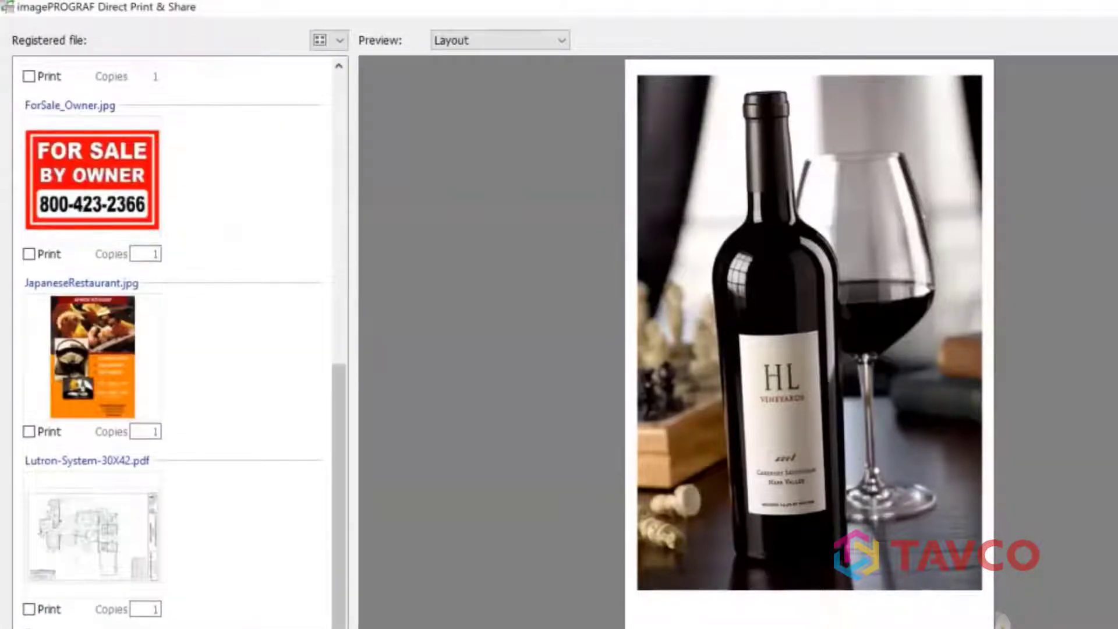
left_click_drag(342, 545, 341, 202)
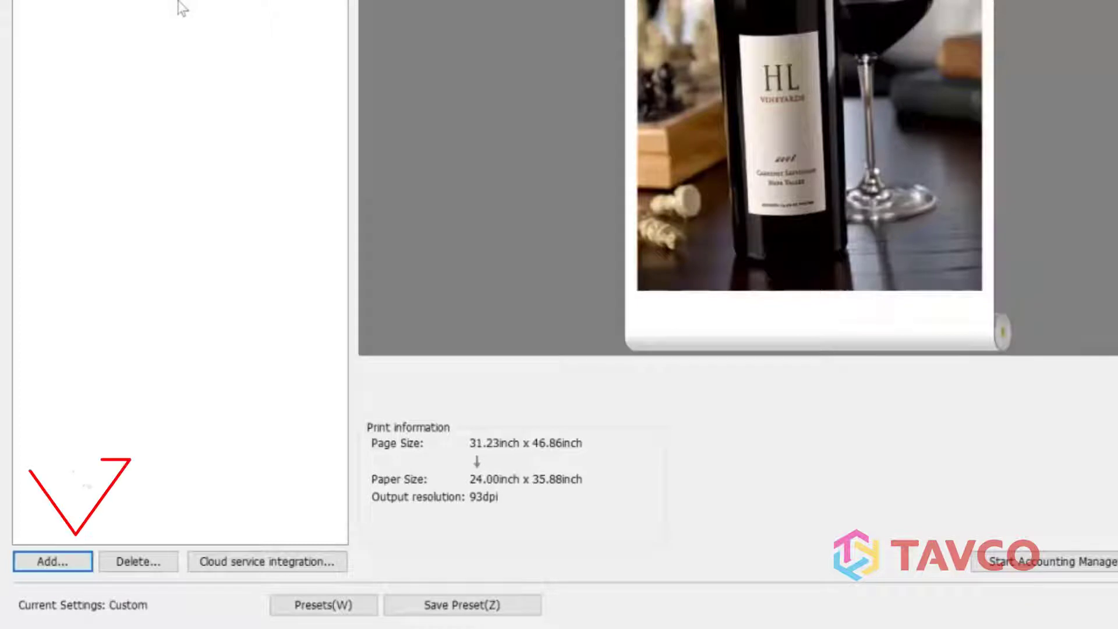
Start registering the House Plan AutoCAD PDF, then cancel without adding it.
left_click(46, 548)
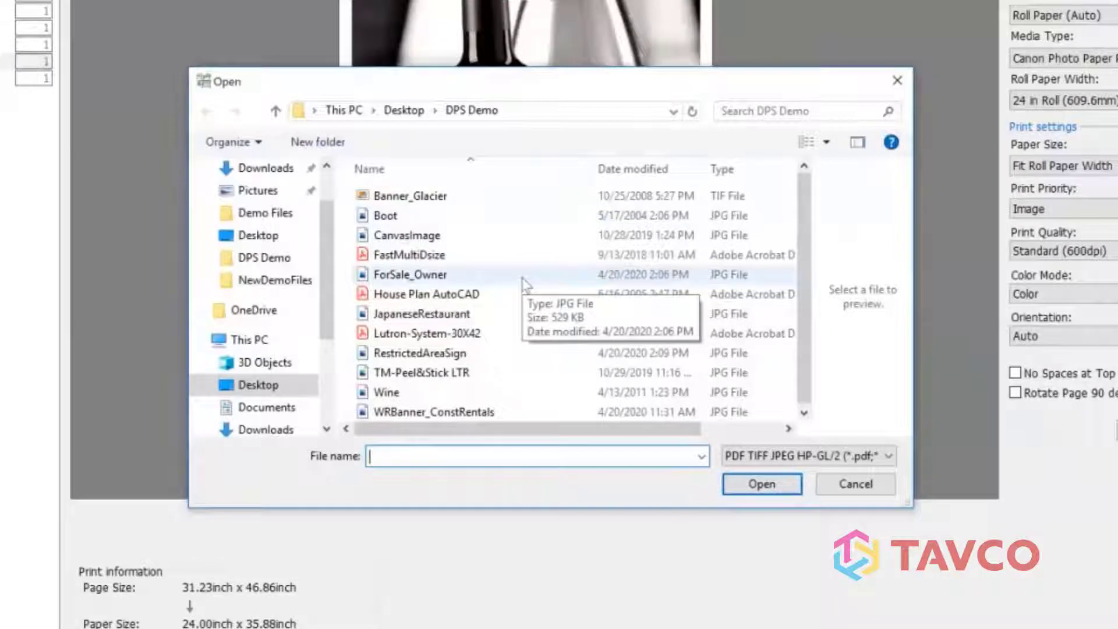
left_click(452, 296)
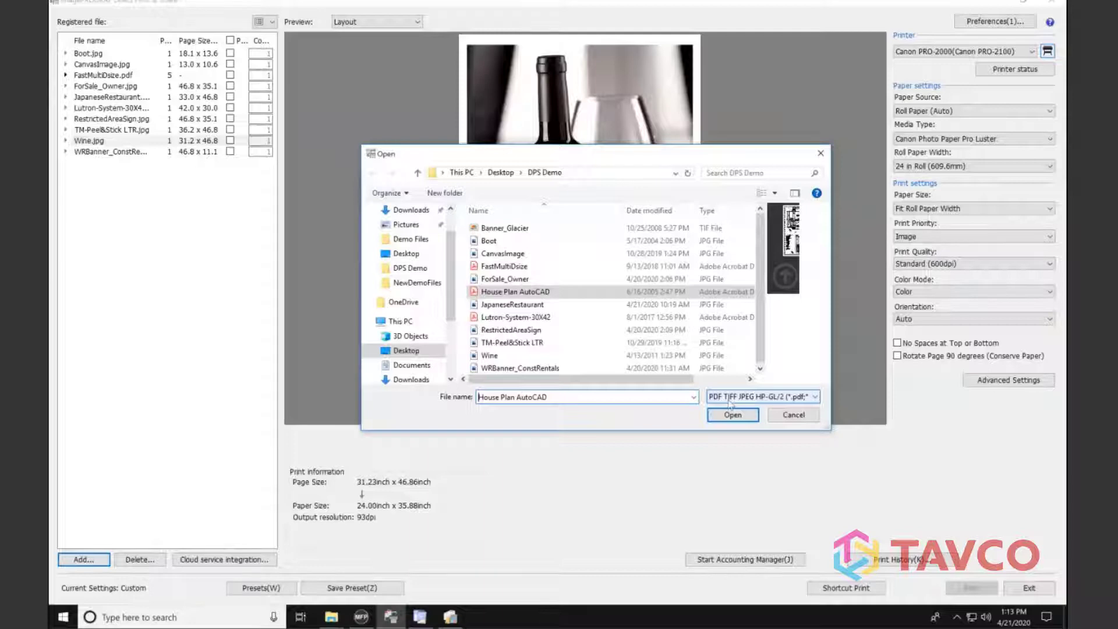
left_click(733, 415)
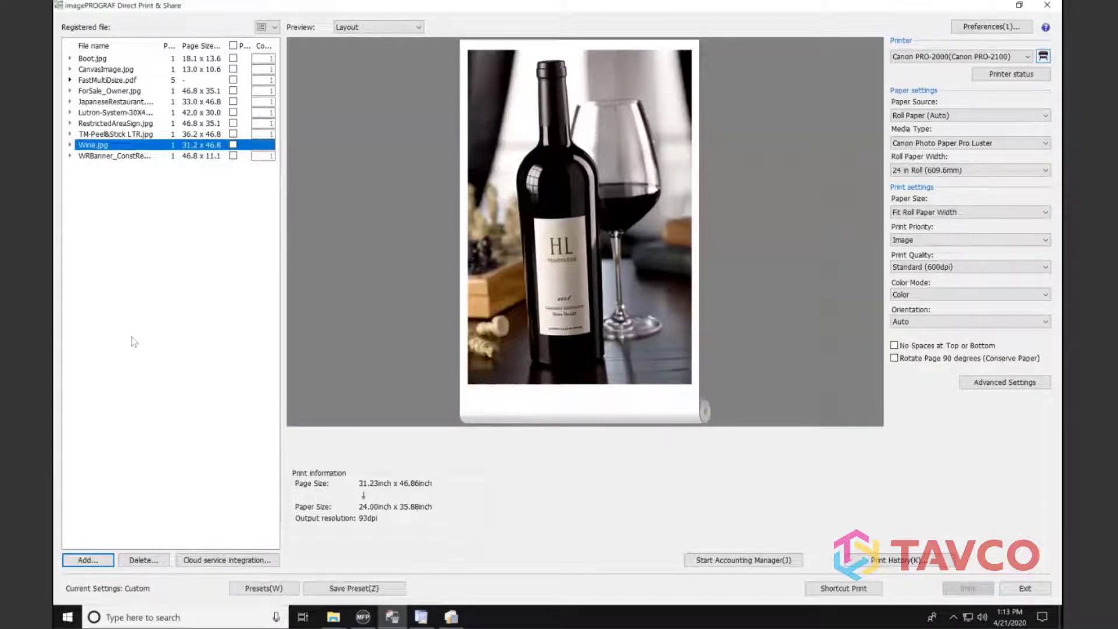
Apply the Borderless 24 inch PRO Luster preset to Wine.jpg.
key("alt")
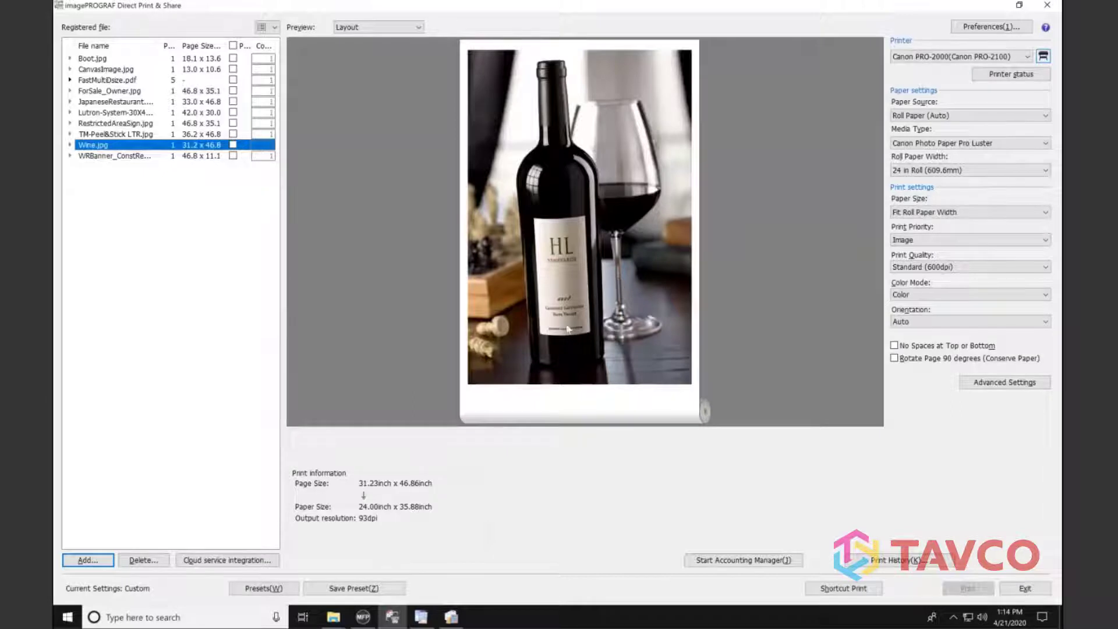
left_click(256, 589)
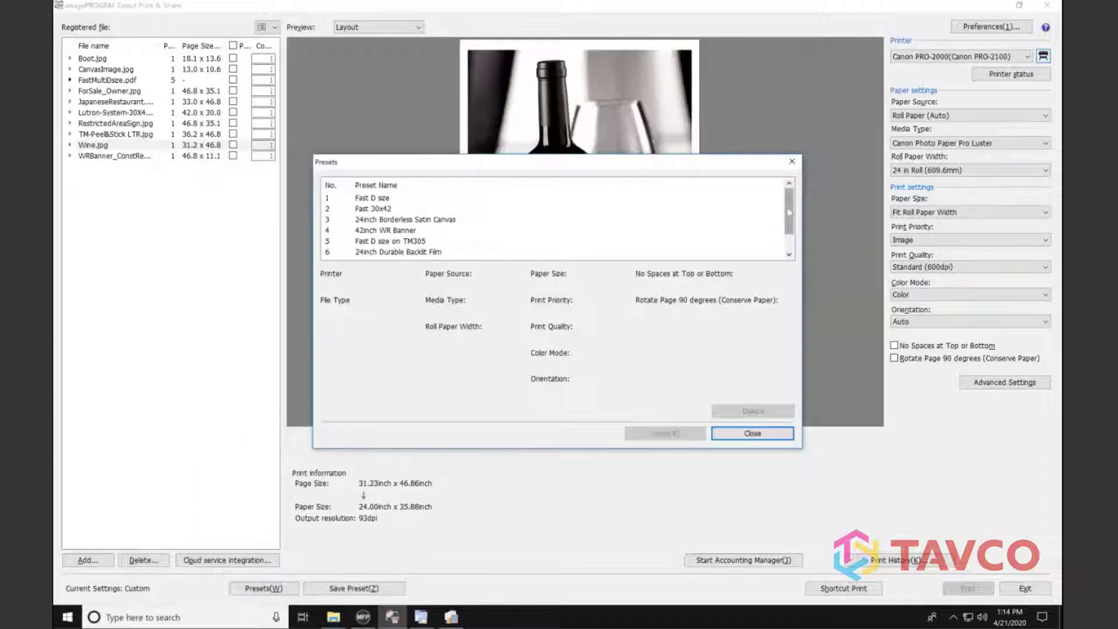
left_click_drag(789, 214, 789, 235)
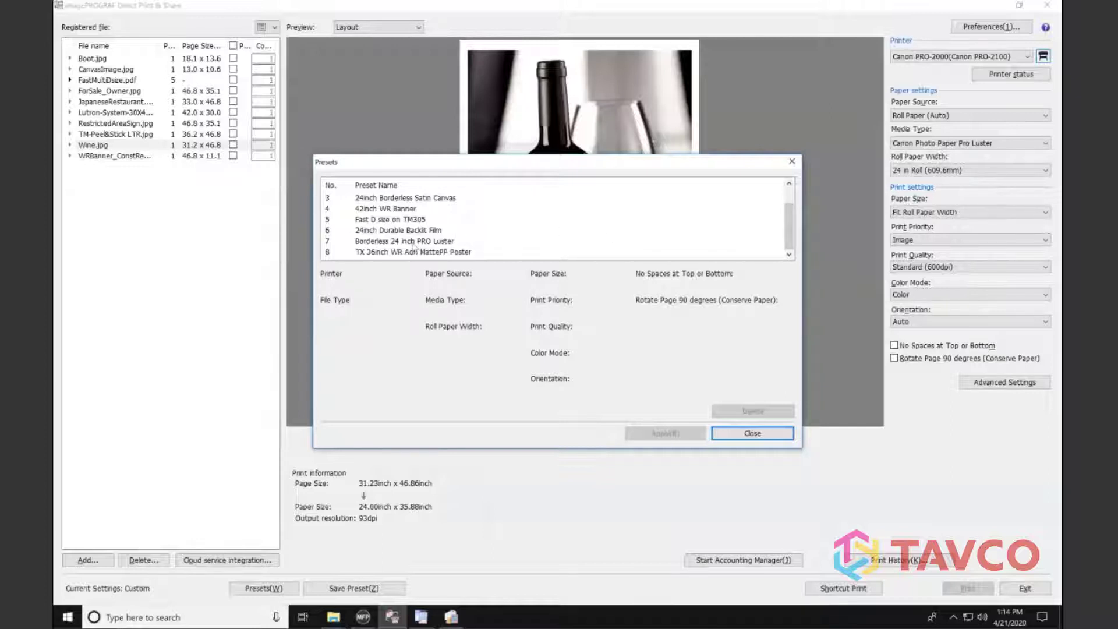
left_click(412, 242)
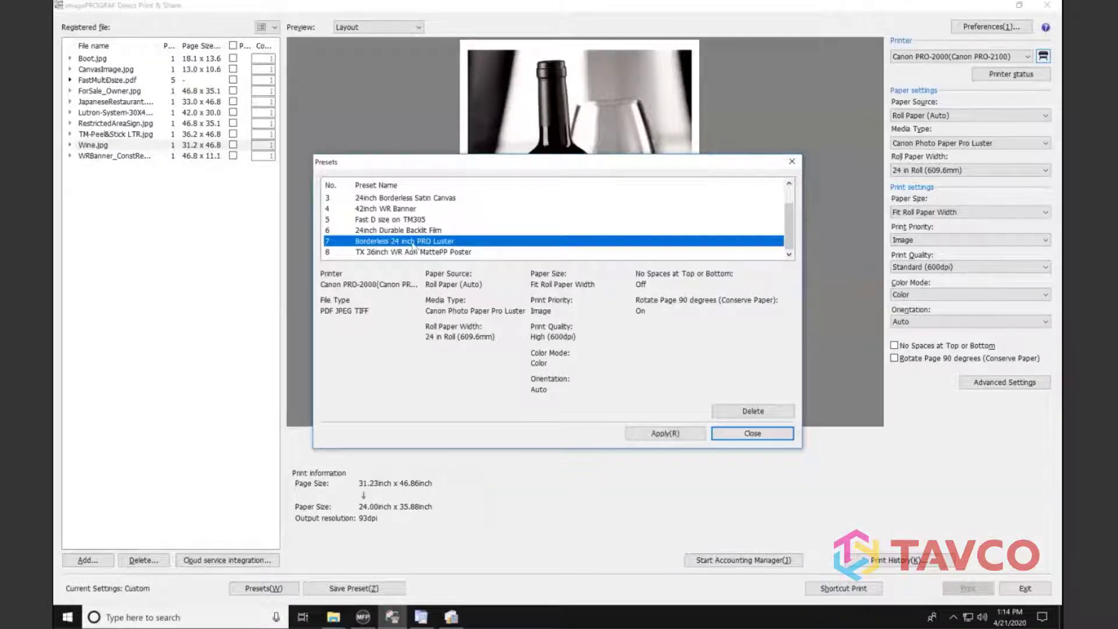
left_click(656, 435)
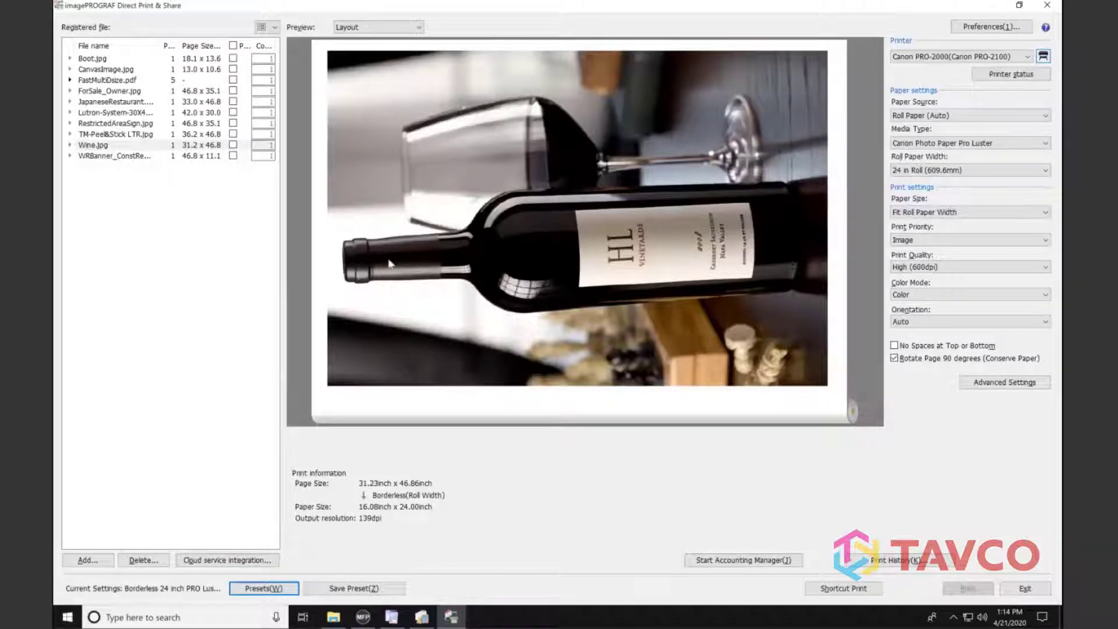
Mark Wine.jpg for printing with 3 copies and switch the preview to Content.
left_click(233, 145)
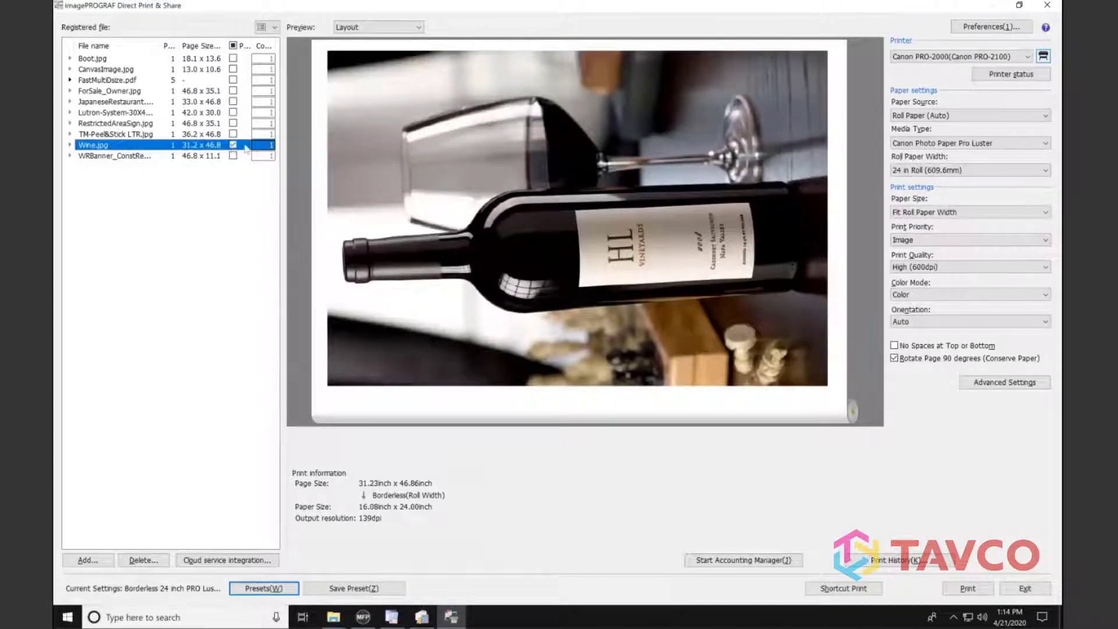
left_click(269, 145)
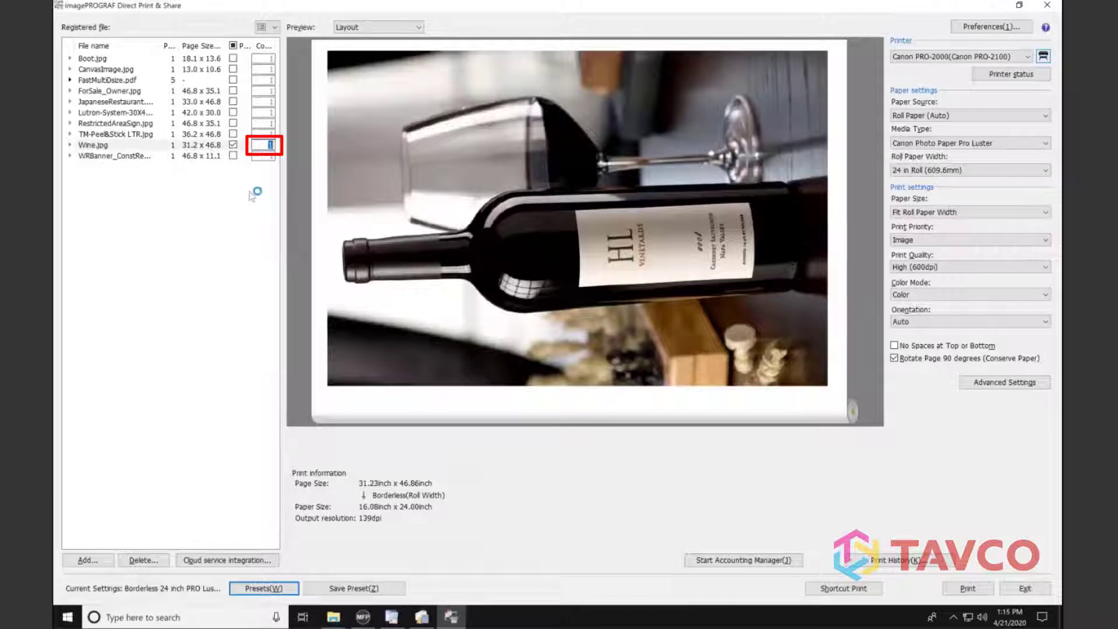
type("3")
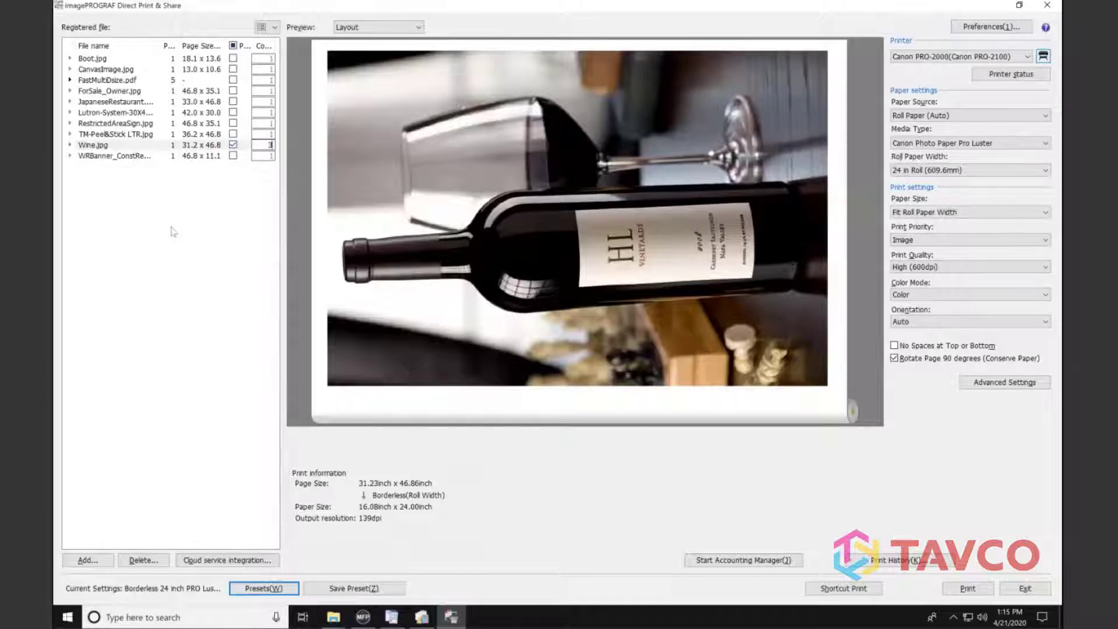
left_click(418, 29)
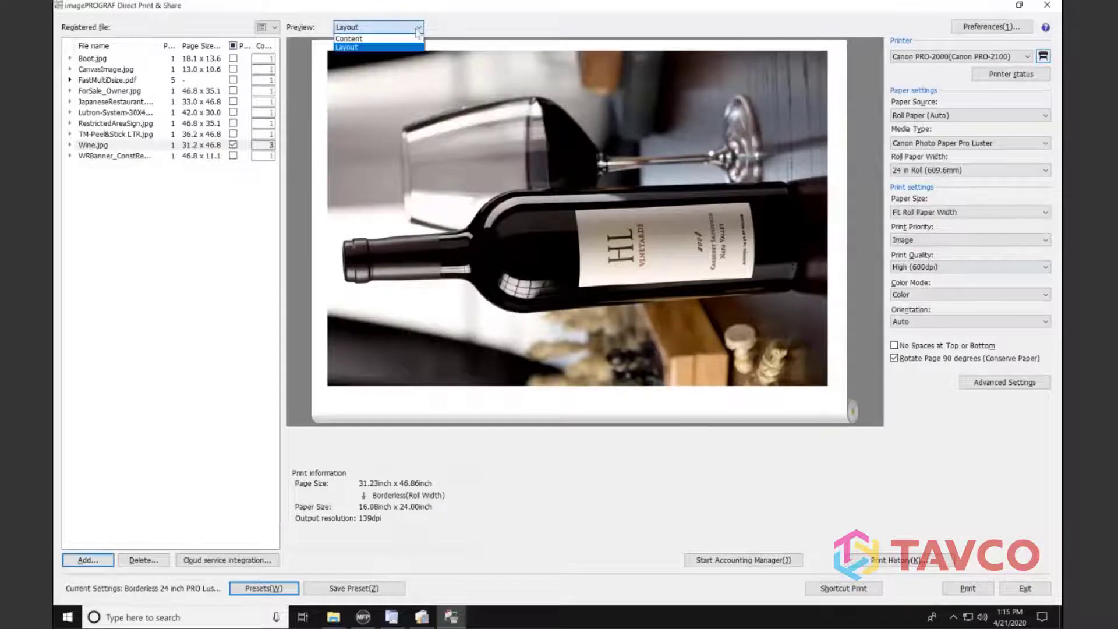
left_click(401, 38)
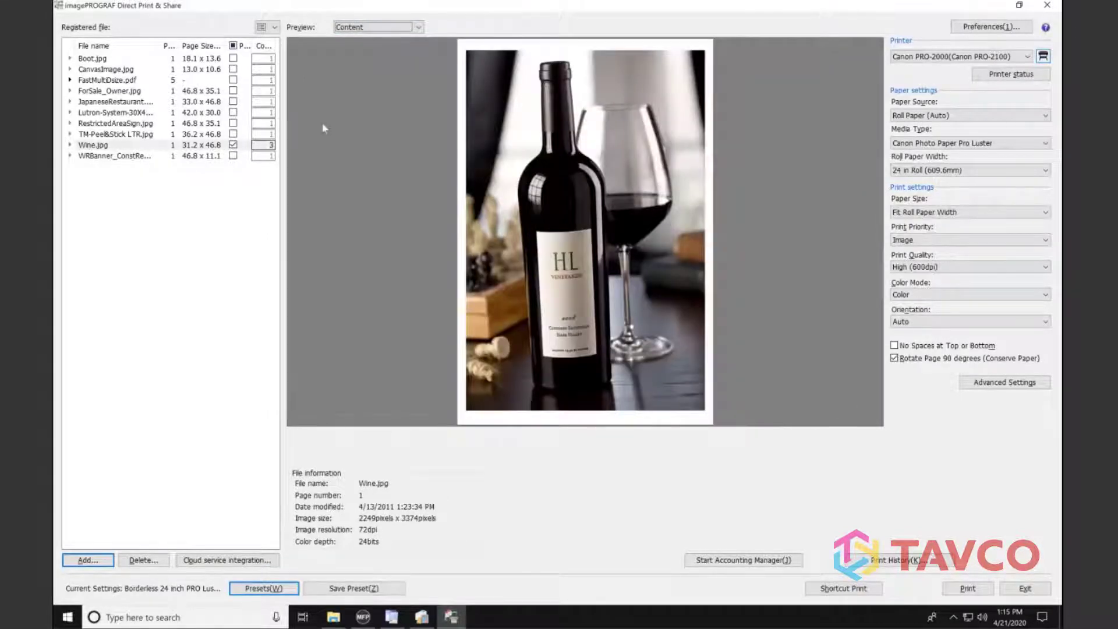
Untick Wine.jpg for printing, then preview FastMultiDsize.pdf and Lutron-System-30X42.pdf.
left_click(233, 145)
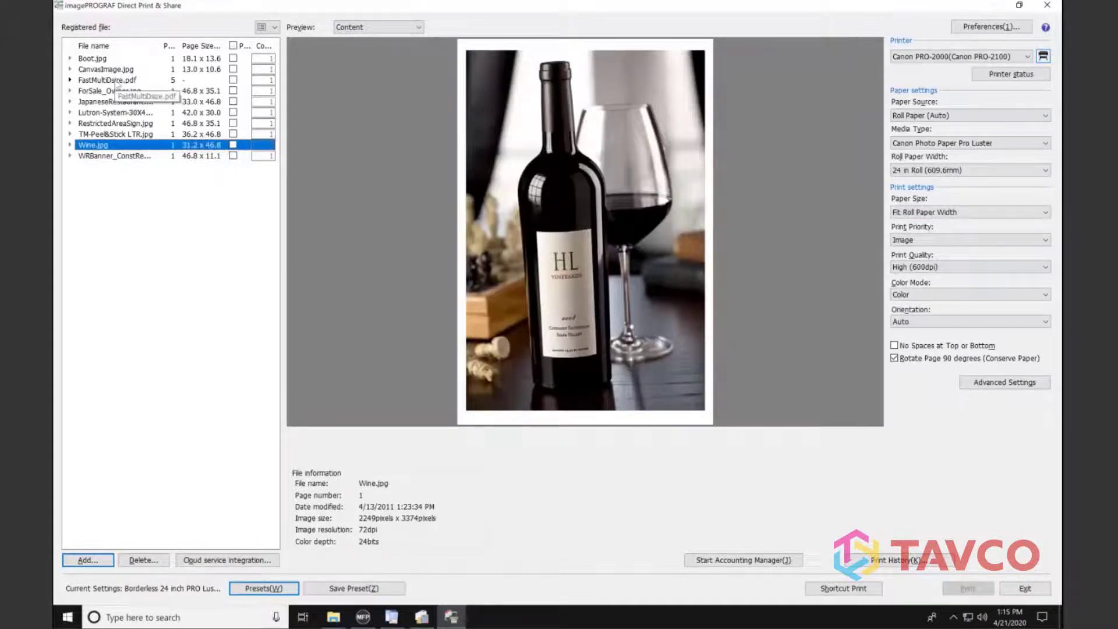
left_click(117, 81)
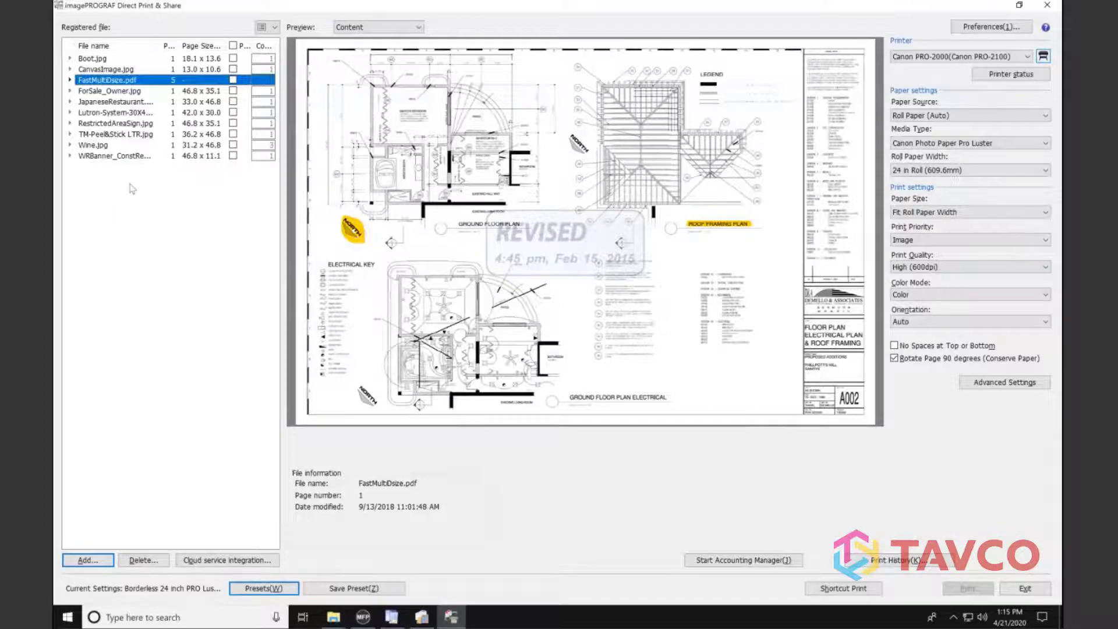
left_click(124, 113)
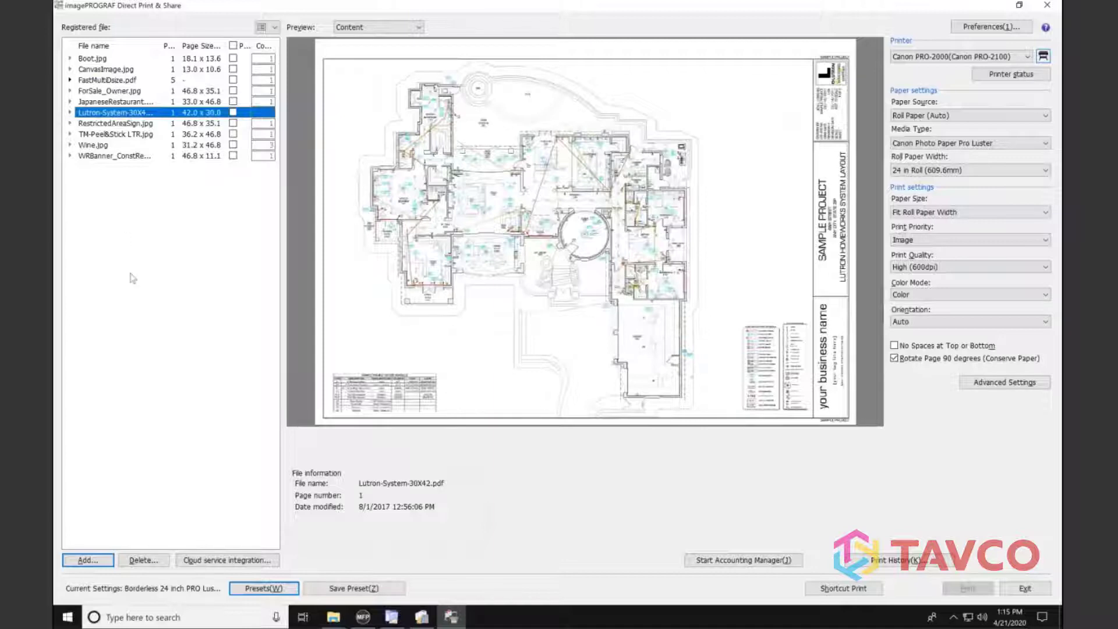
Review the Fast 30x42 preset's settings and close the Presets list without applying it.
left_click(264, 588)
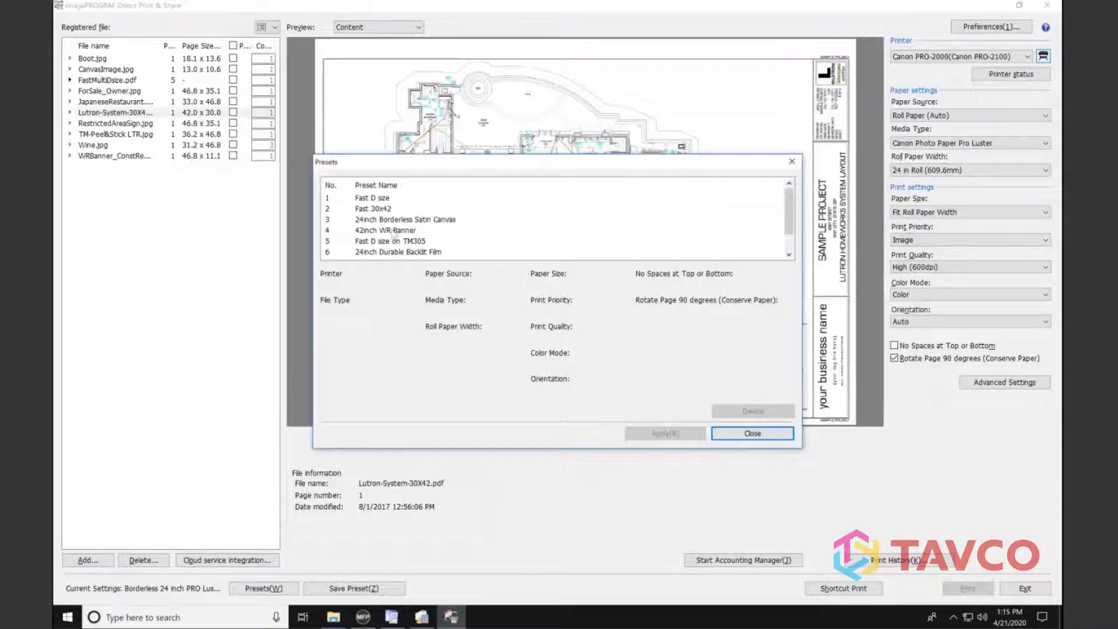
left_click(385, 209)
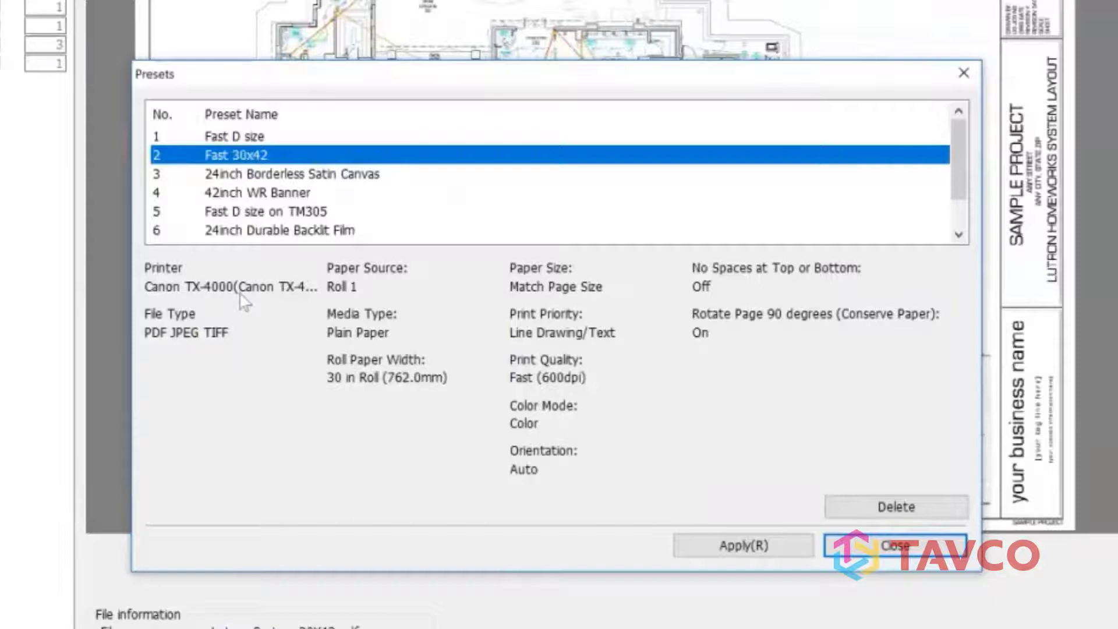
left_click(163, 329)
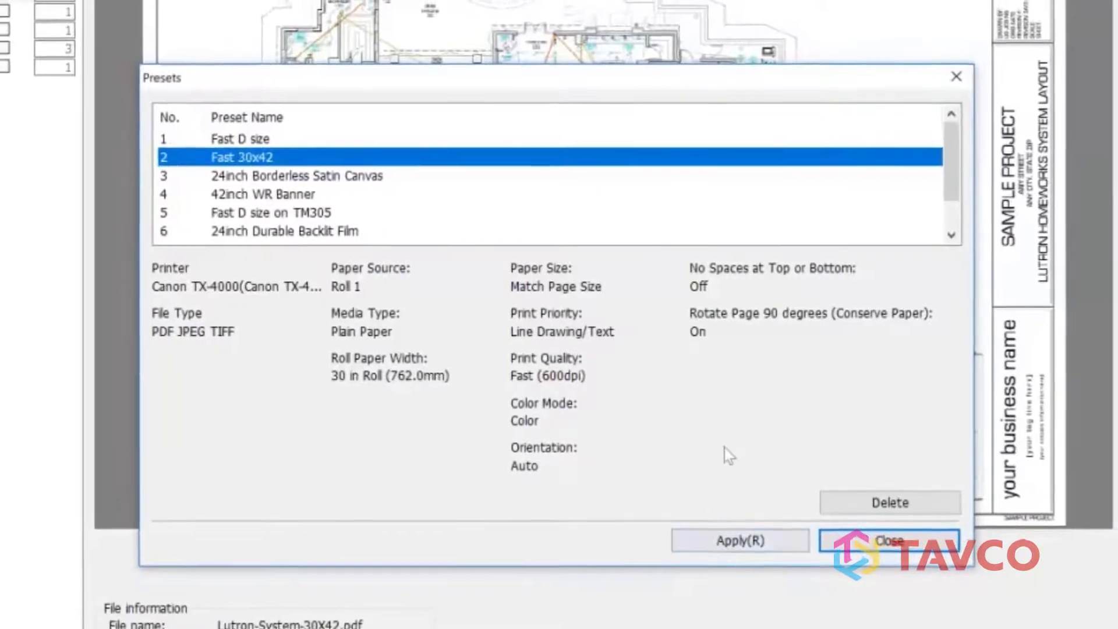
left_click(873, 530)
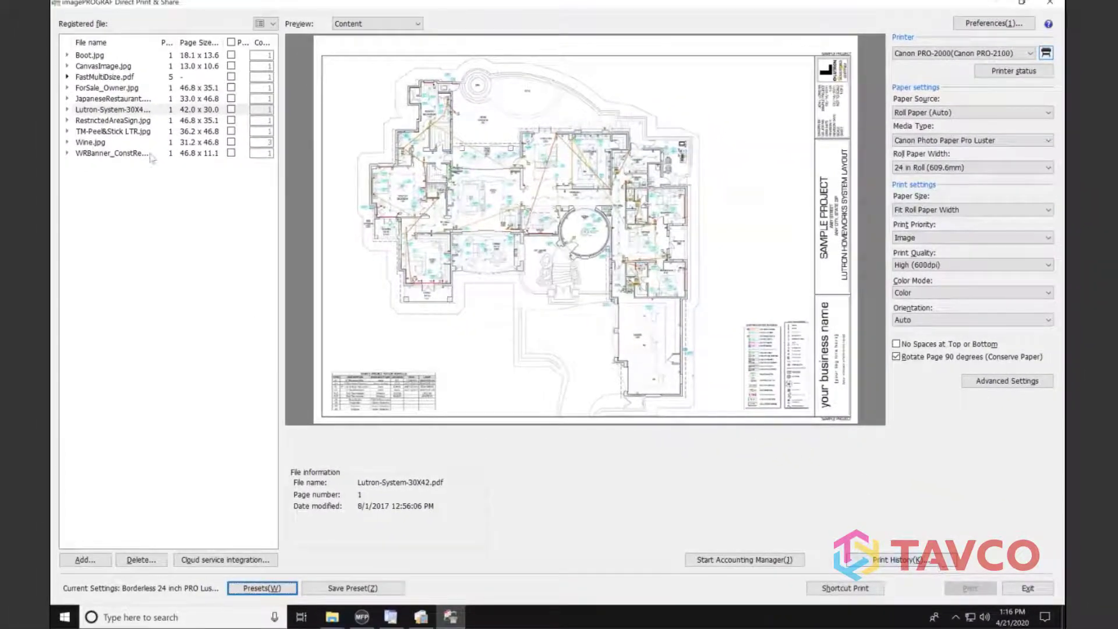
Select Lutron-System-30X42.pdf and close the Presets list.
left_click(141, 109)
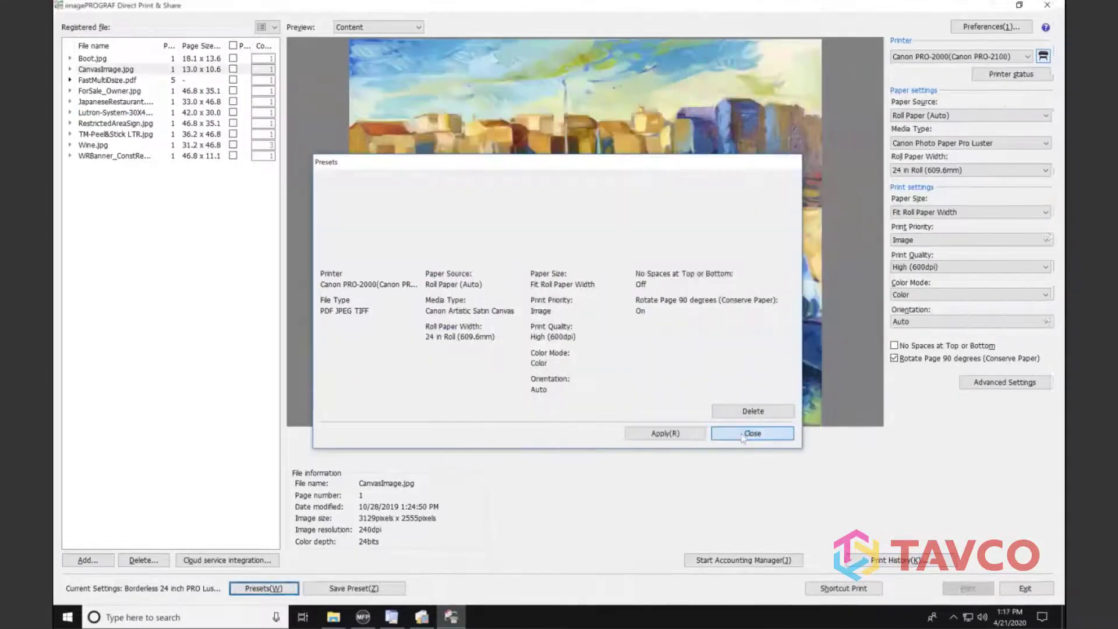
left_click(745, 434)
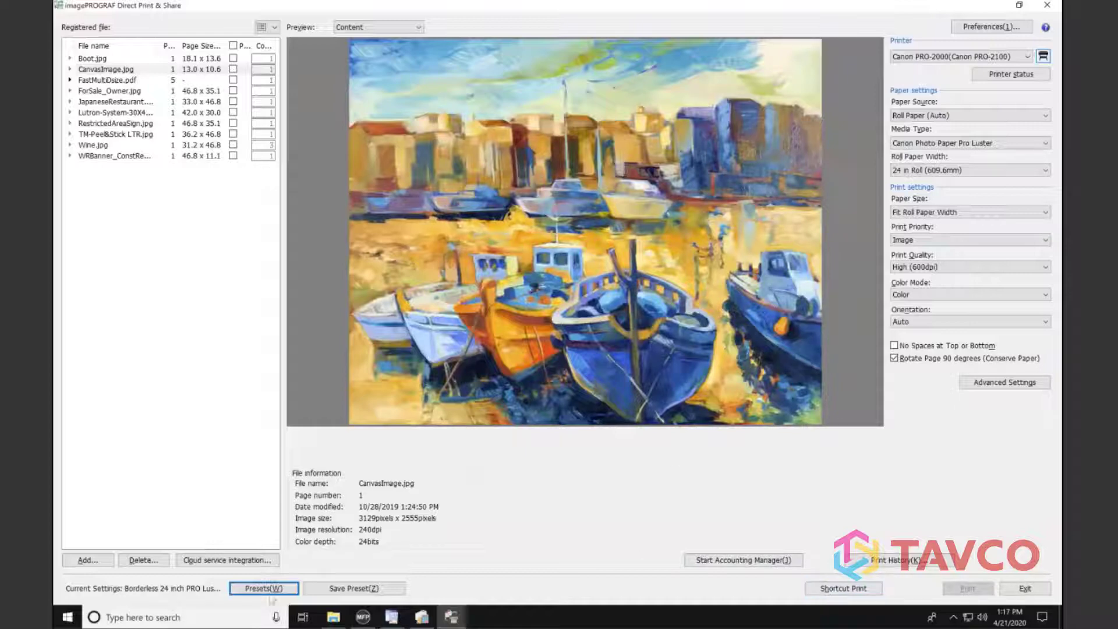
Apply the Fast D size preset (TX-4000, 24"x36" ARCH D paper) and close Presets.
left_click(270, 592)
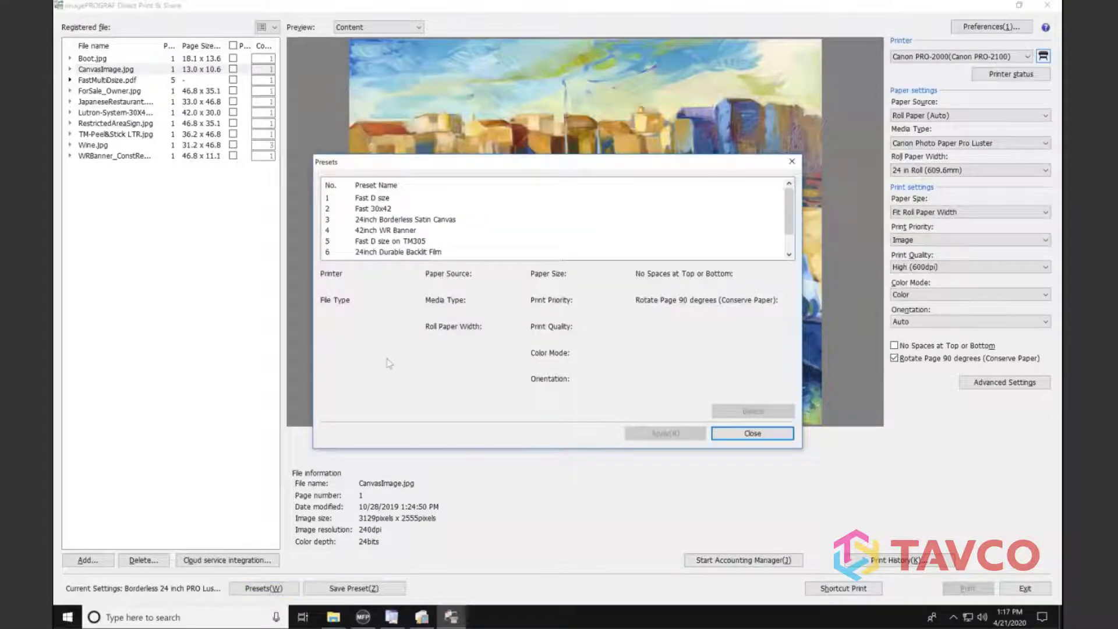
left_click(385, 199)
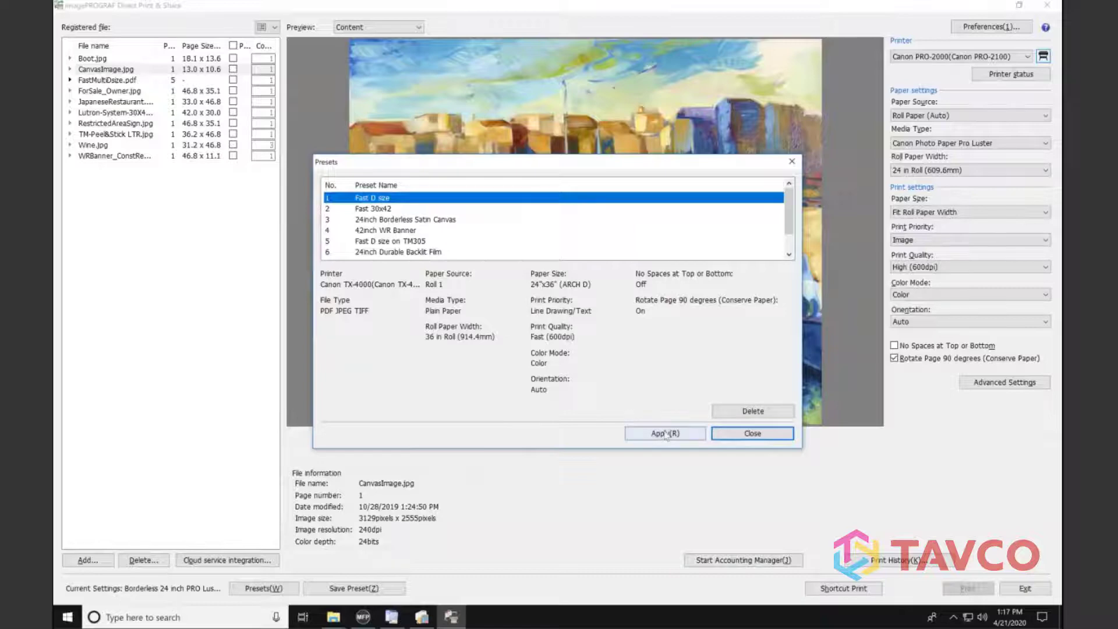
left_click(666, 434)
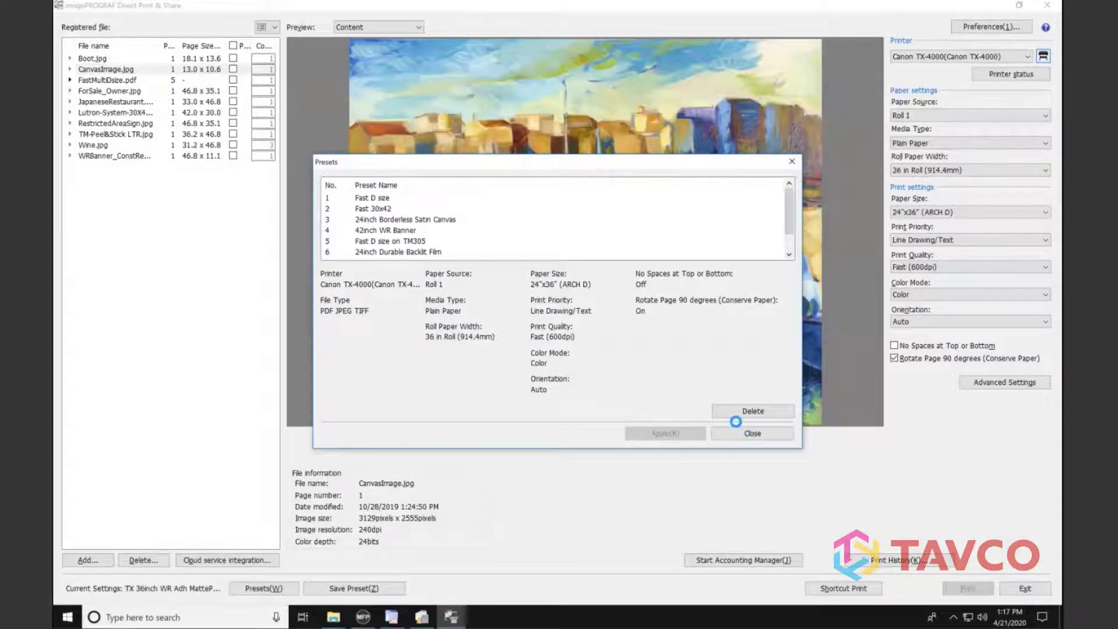
left_click(747, 435)
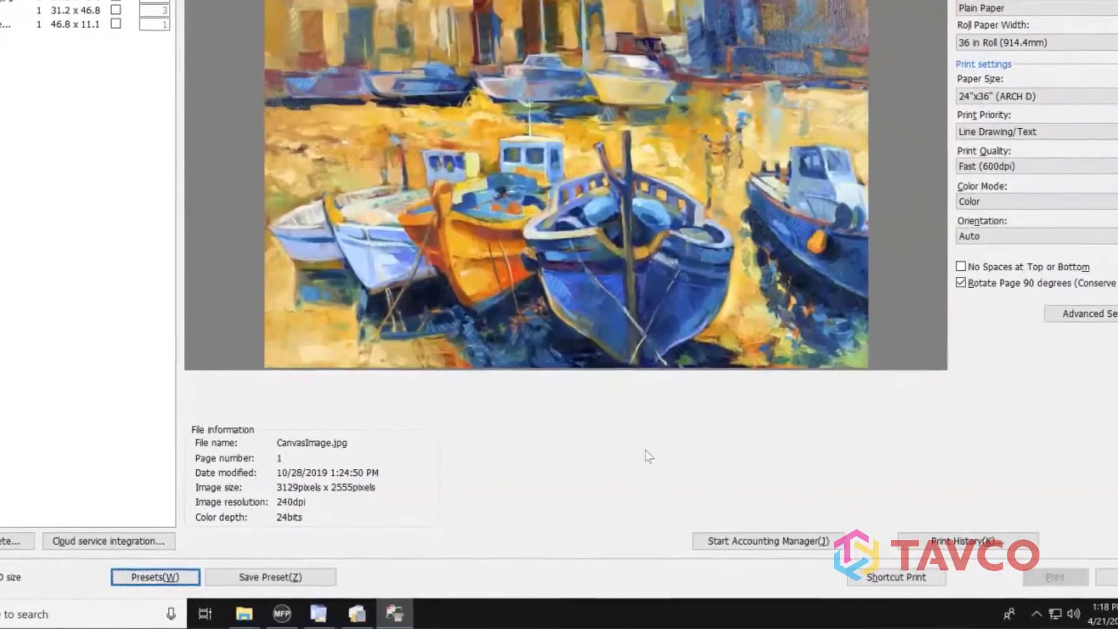
Create a shortcut print icon named 'Fast D size' and save it to the Desktop.
left_click(893, 578)
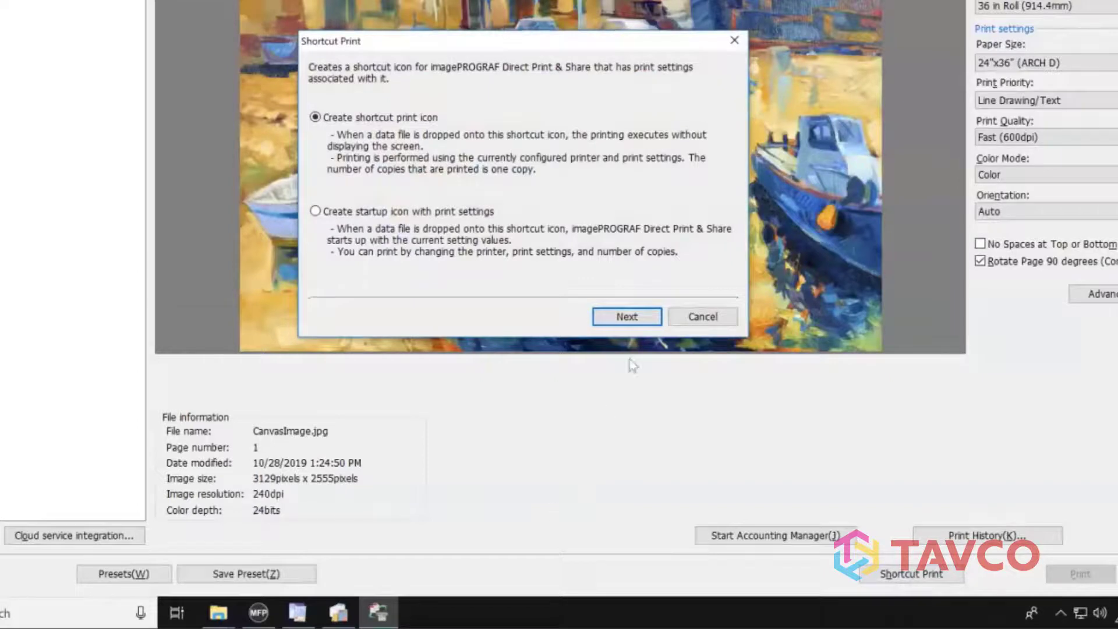
left_click(626, 316)
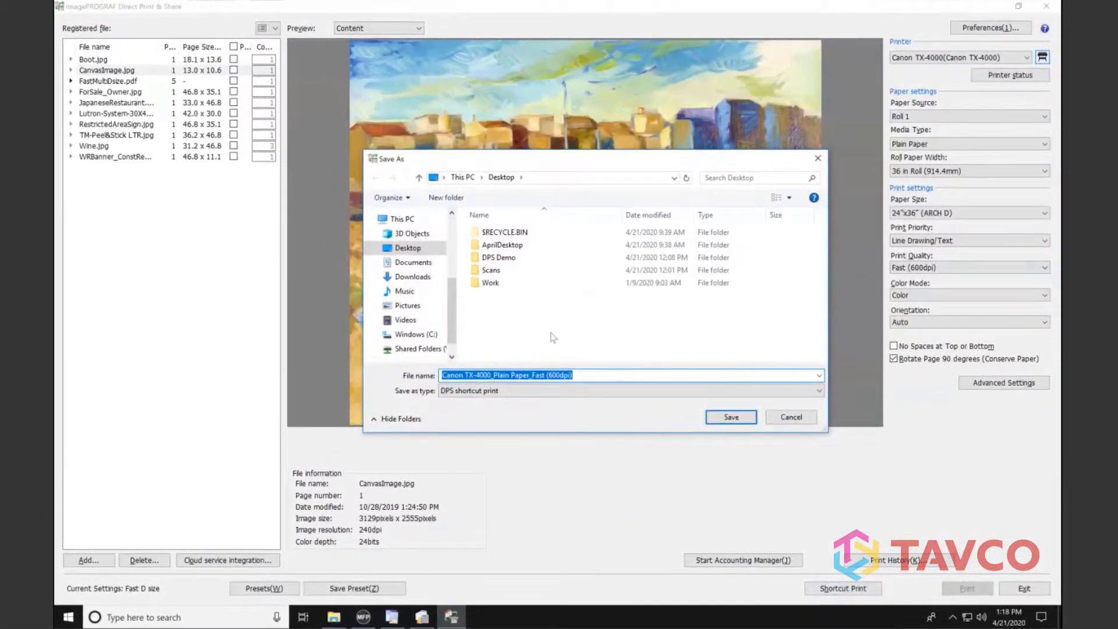
type("Fast")
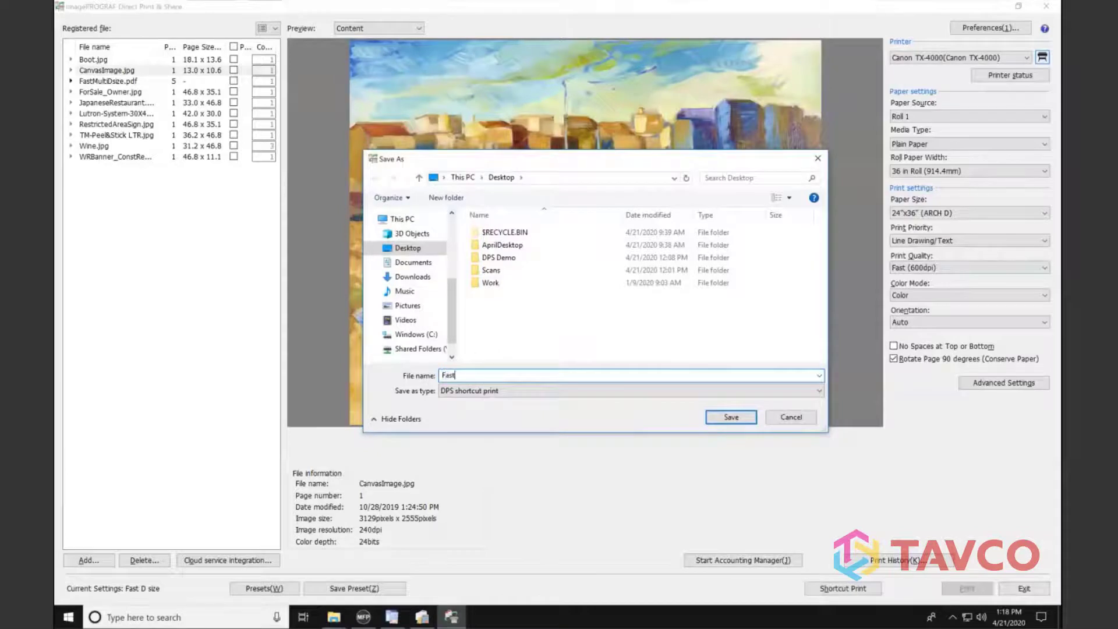
type(" D size")
left_click(748, 421)
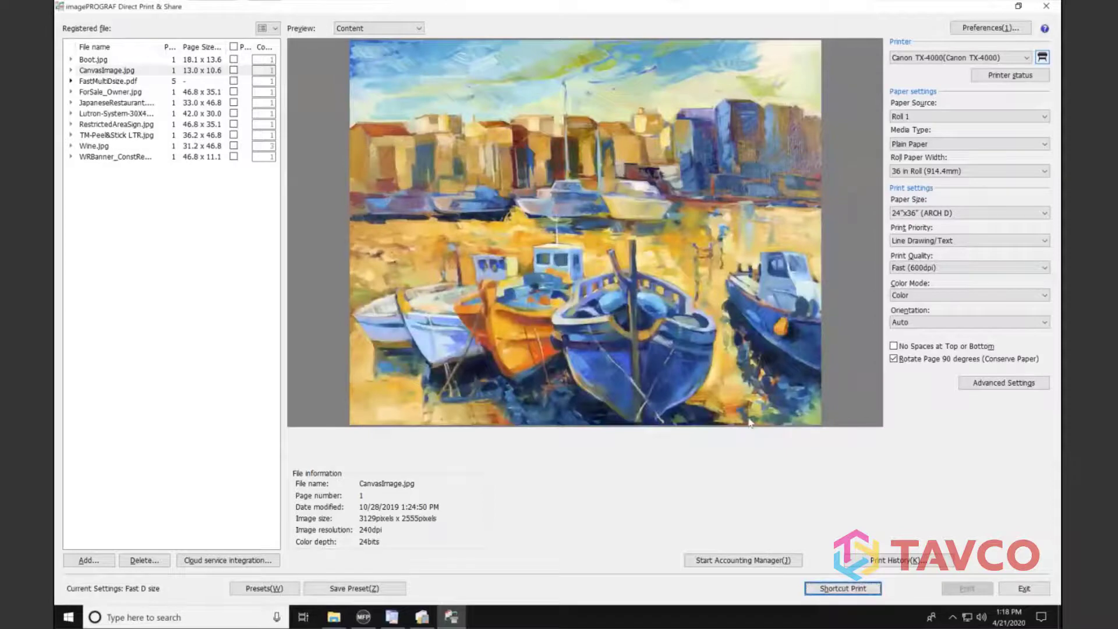
left_click(1018, 5)
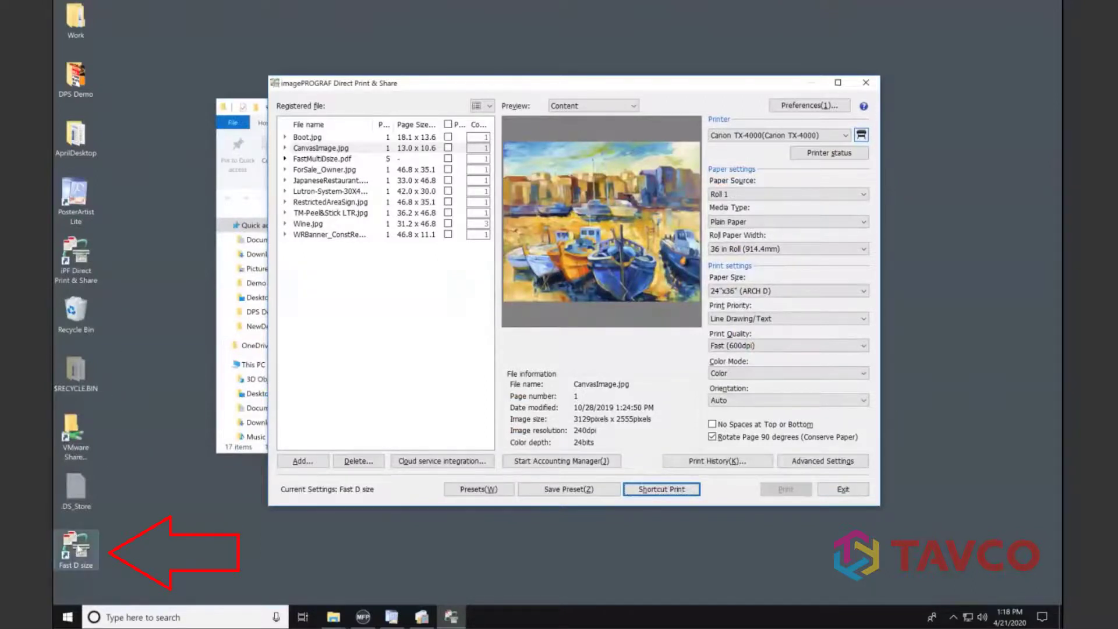
double_click(82, 547)
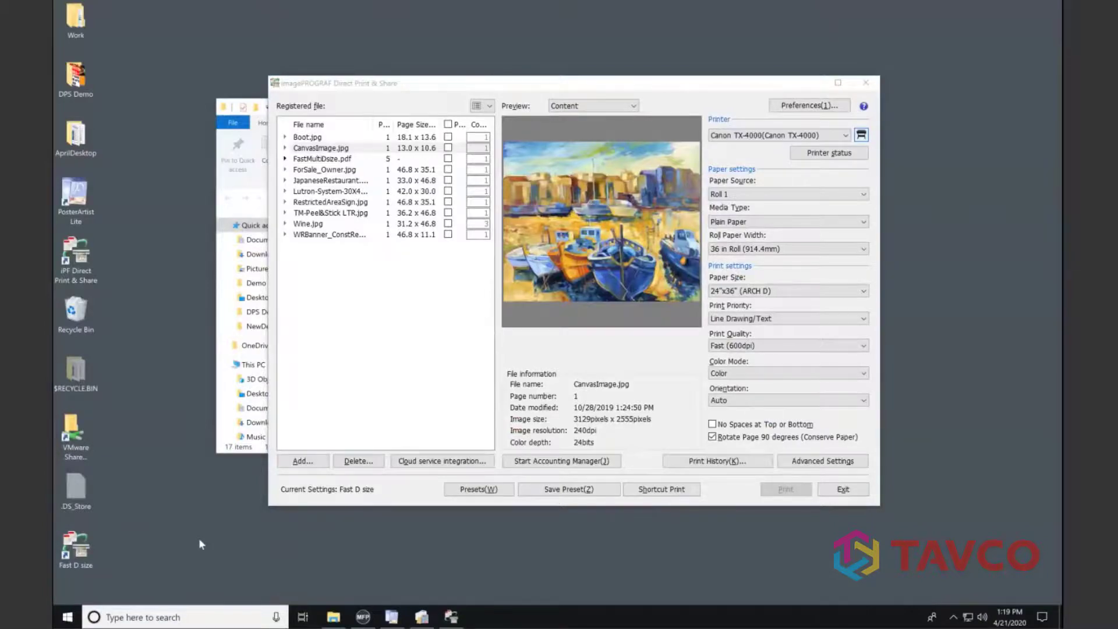
left_click(837, 83)
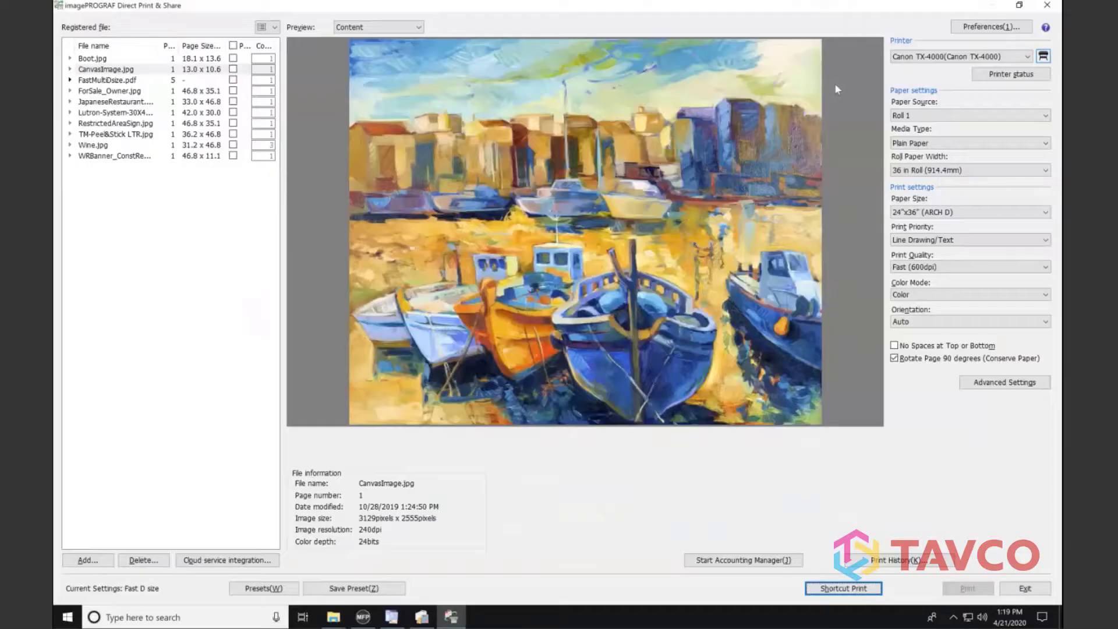
left_click(891, 562)
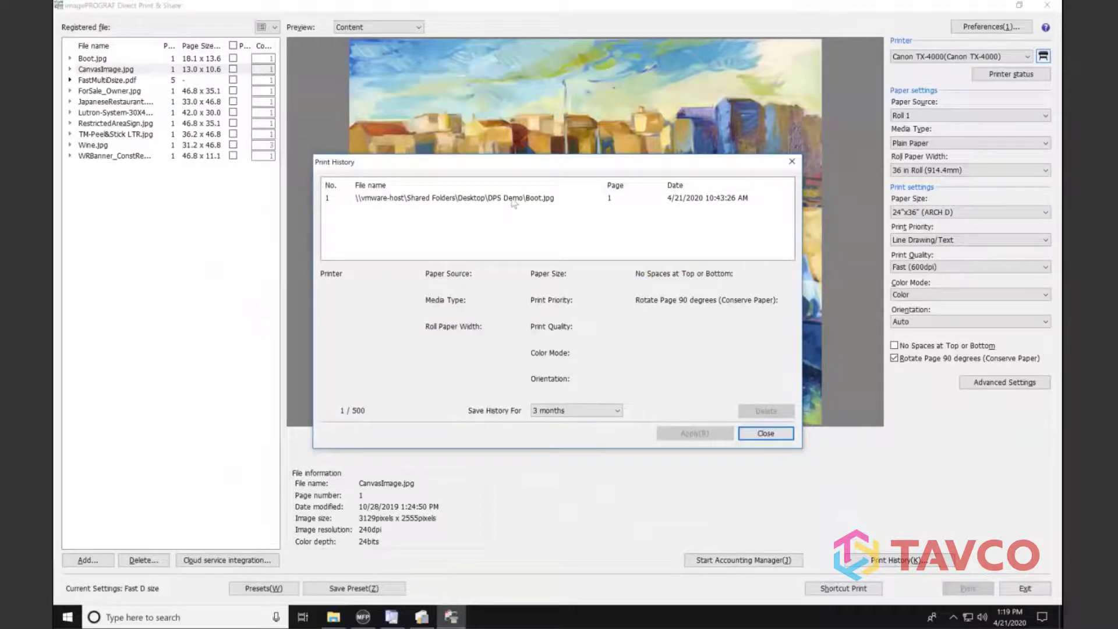
left_click(603, 411)
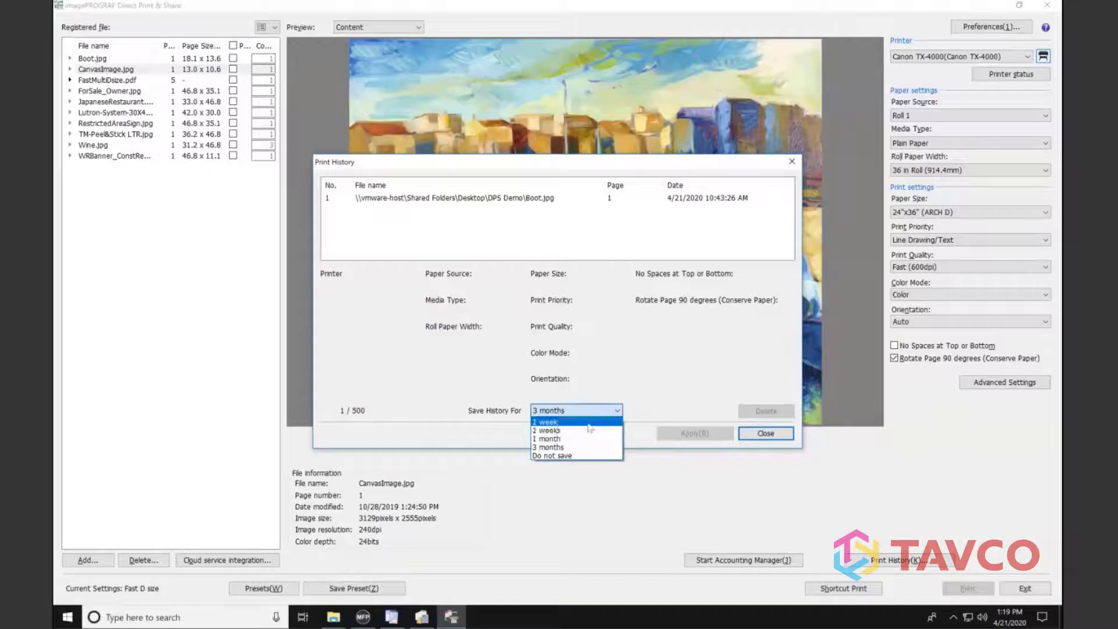
left_click(572, 464)
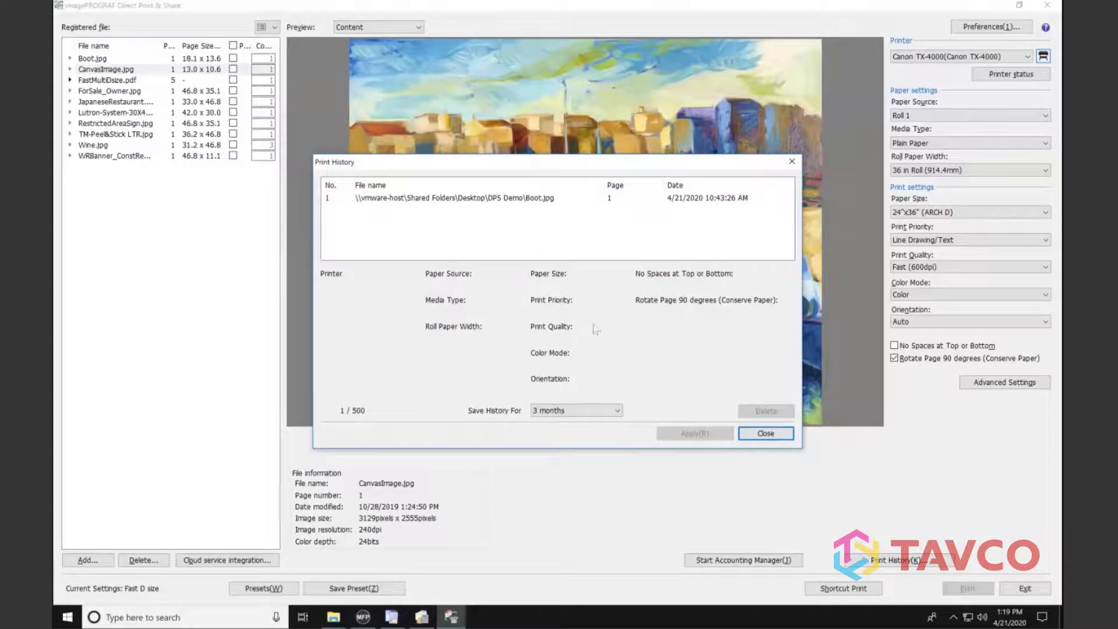
left_click(776, 434)
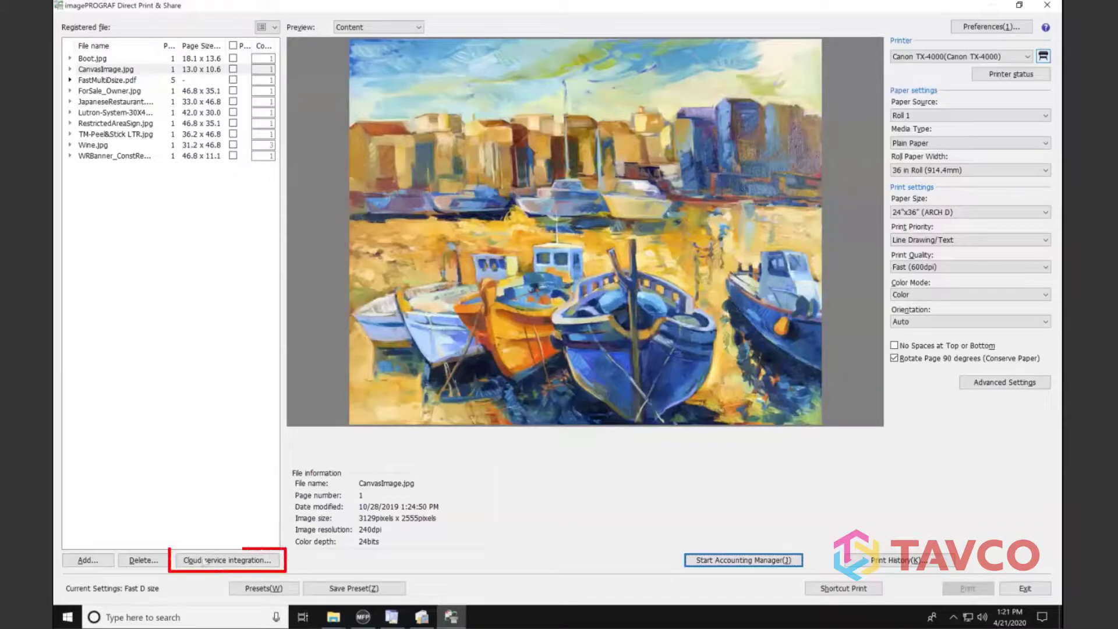
Open Cloud service integration, look through its preferences and WebDAV storage settings, then cancel out.
left_click(204, 560)
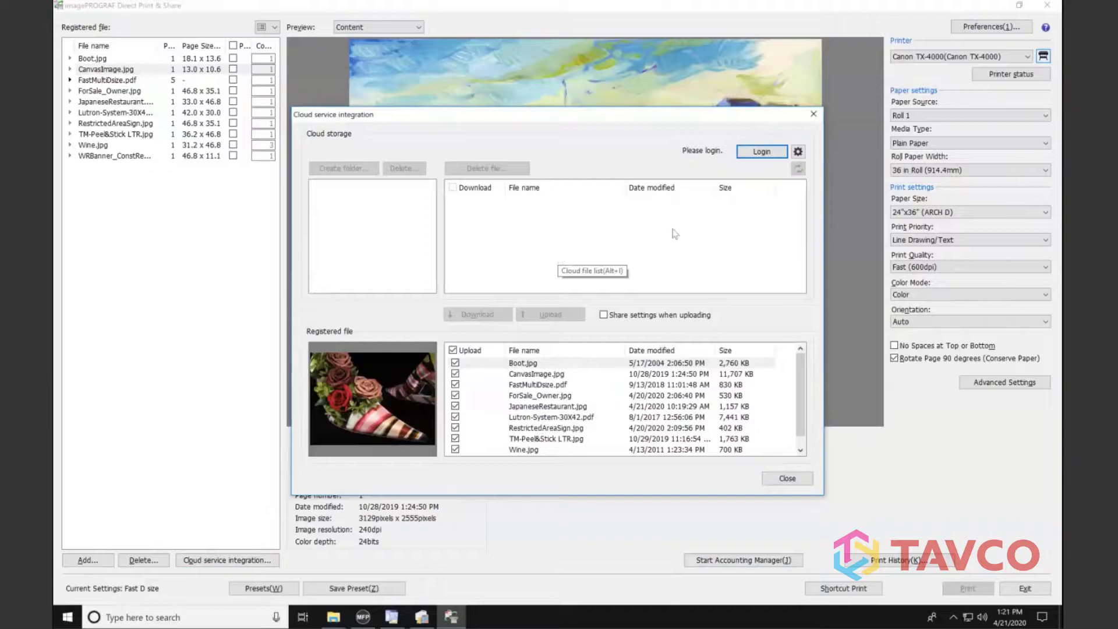
left_click(797, 151)
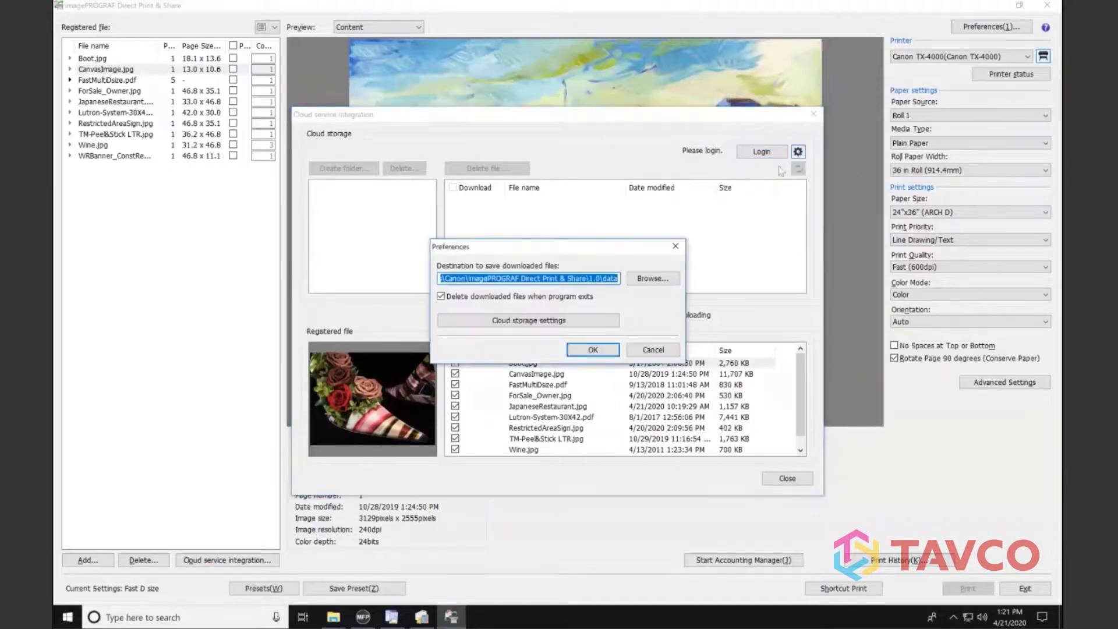
left_click(585, 321)
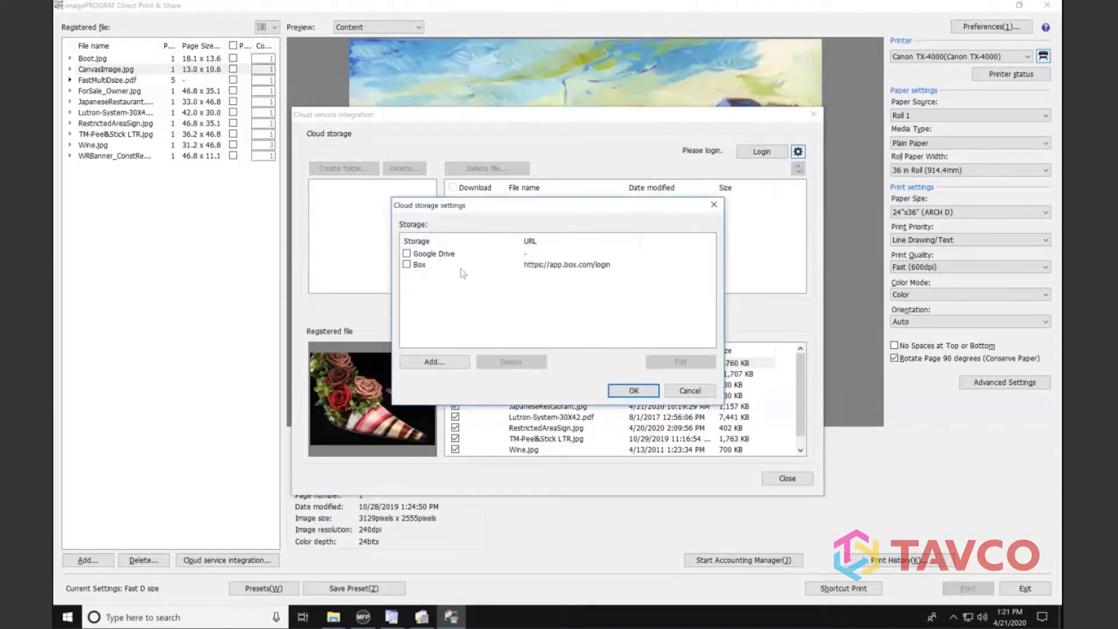
left_click(435, 362)
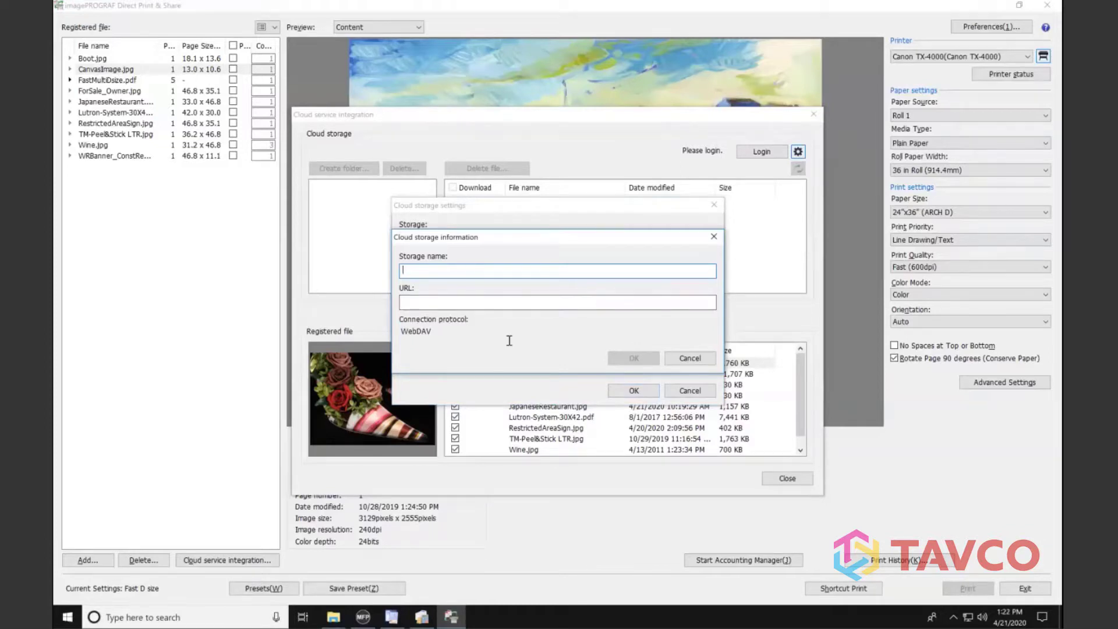
left_click(690, 358)
left_click(690, 390)
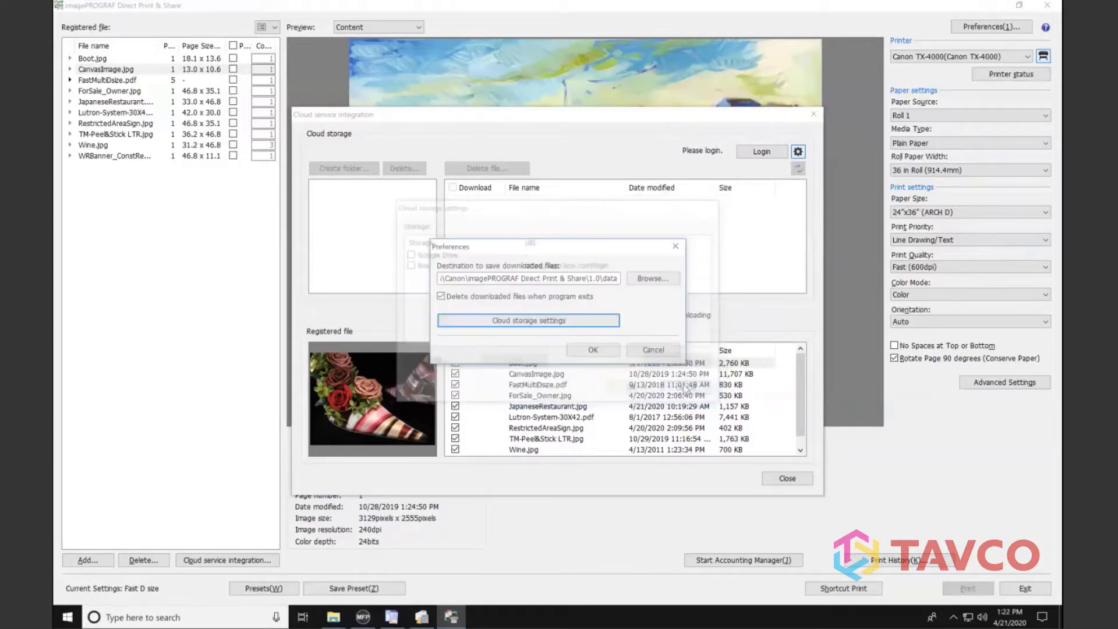
left_click(653, 351)
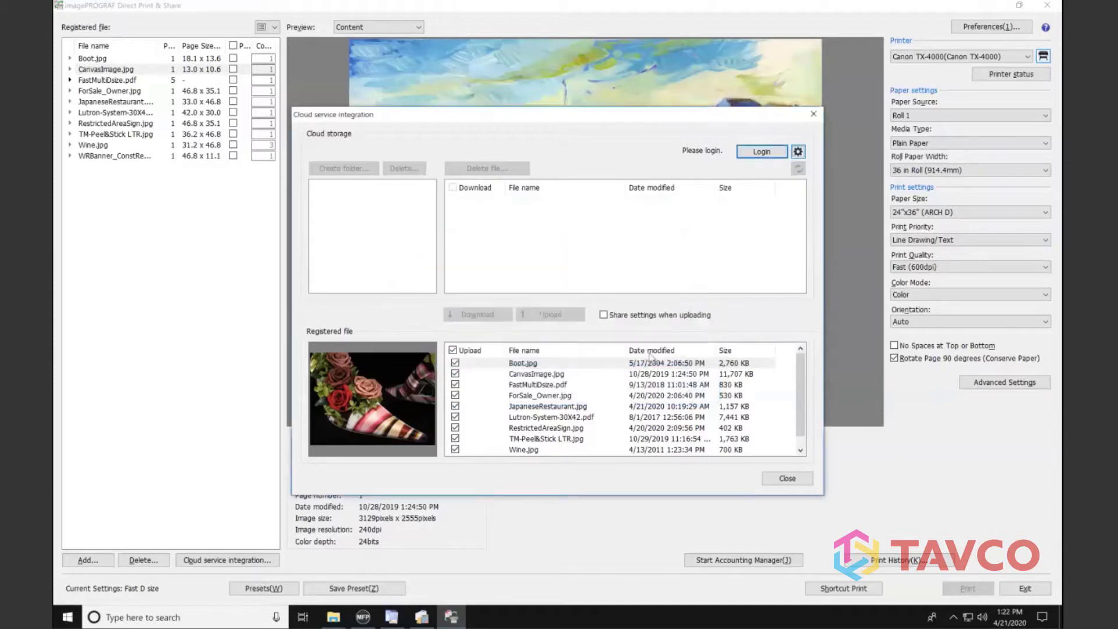